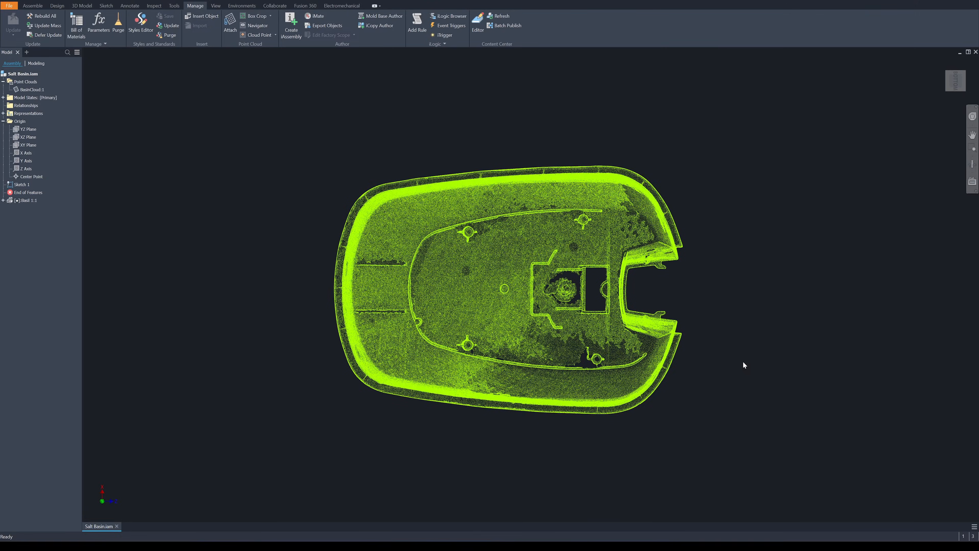
# Step: Create a new in-place part in the assembly and start its first sketch
pyautogui.scroll(3, 764, 154)
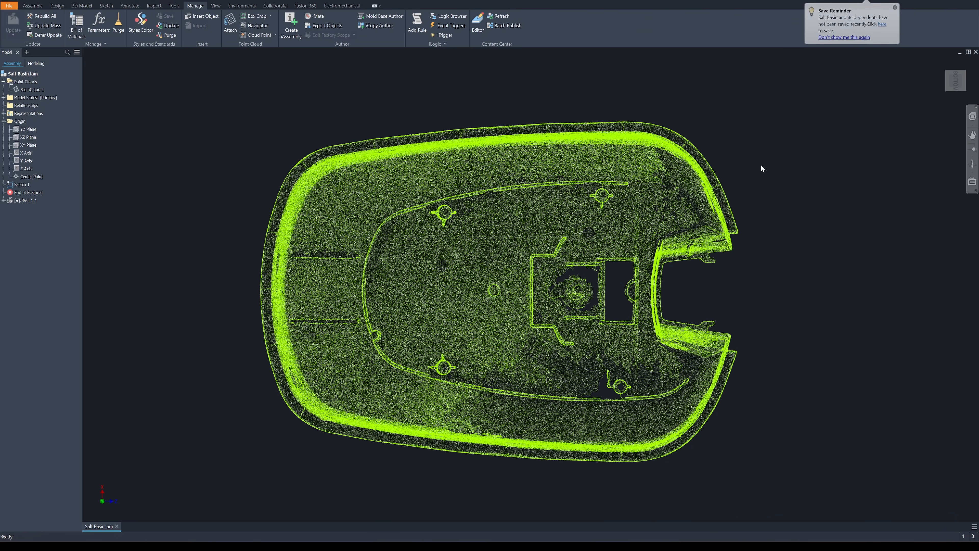
pyautogui.scroll(1, 761, 166)
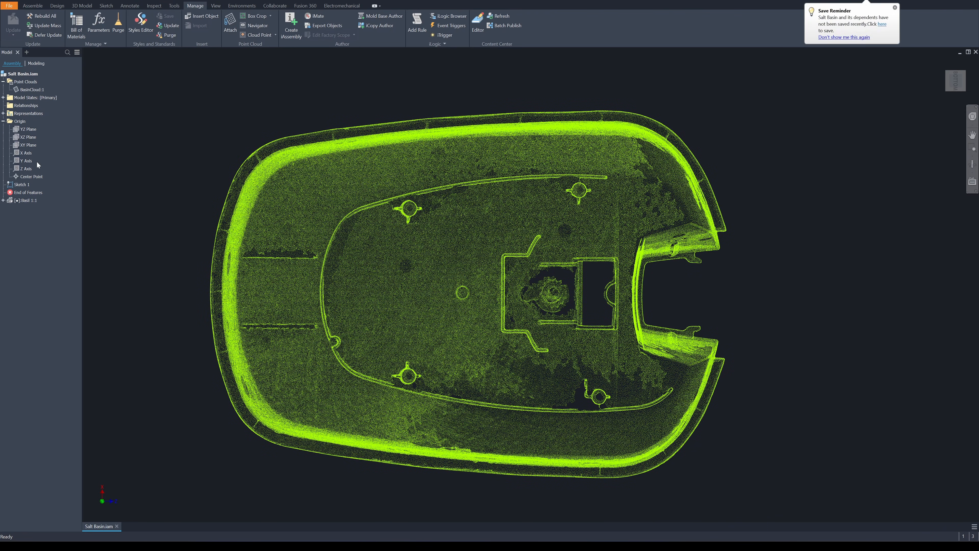
pyautogui.rightClick(140, 162)
pyautogui.click(152, 135)
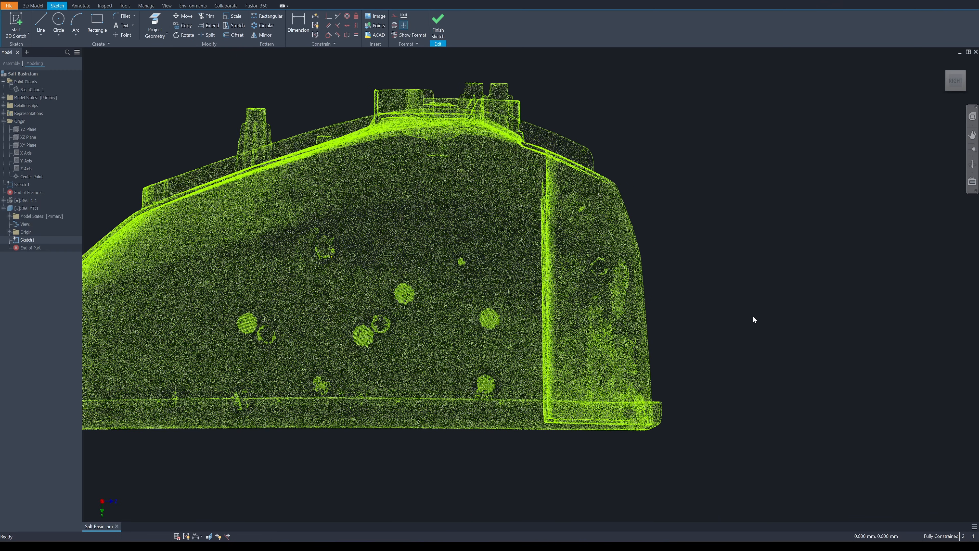
# Step: Box crop the point cloud to the thin band along the body's bottom rim
pyautogui.moveTo(713, 322); pyautogui.dragTo(861, 289, button='middle')
pyautogui.click(136, 387)
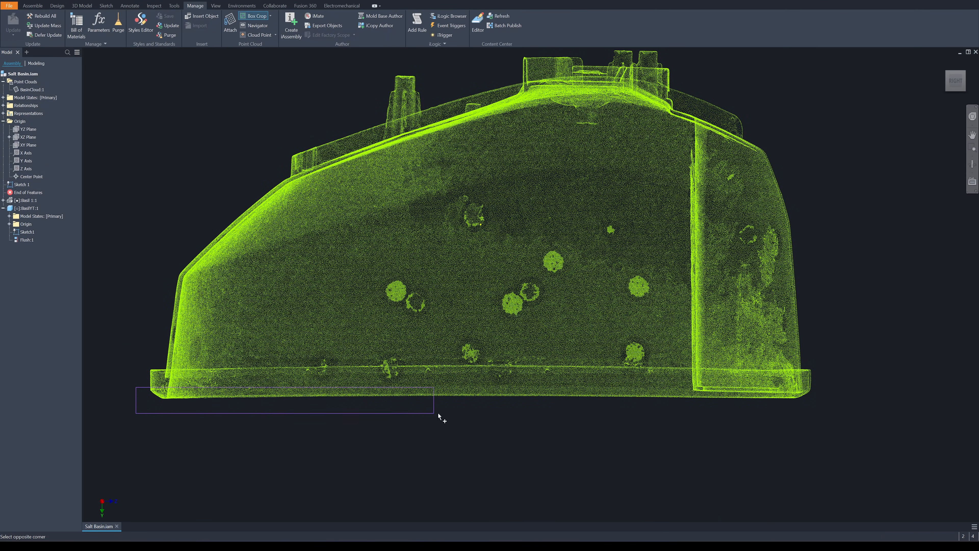
pyautogui.click(878, 435)
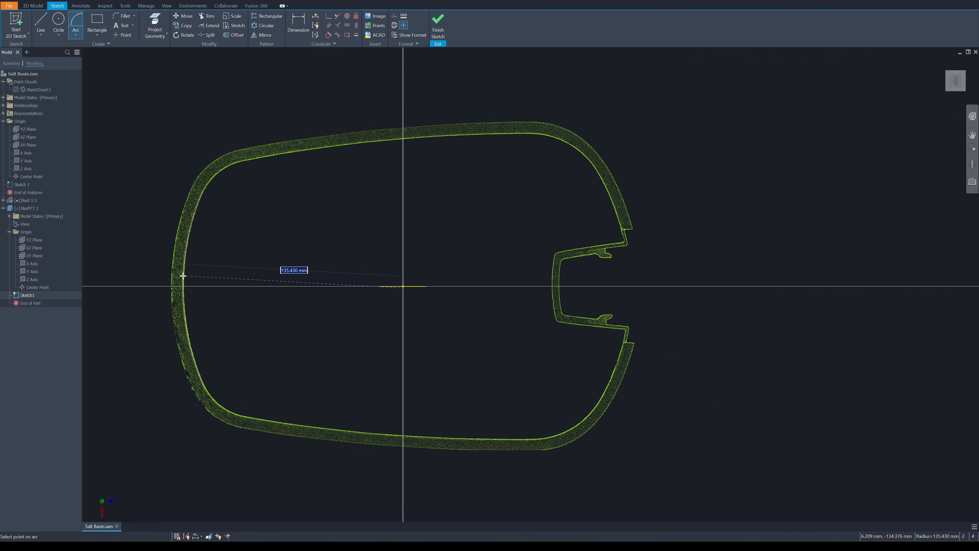
# Step: Sketch a three-point arc of about 140 mm radius along the inner rim's closed end, plus the adjoining corner arc
pyautogui.scroll(3, 183, 277)
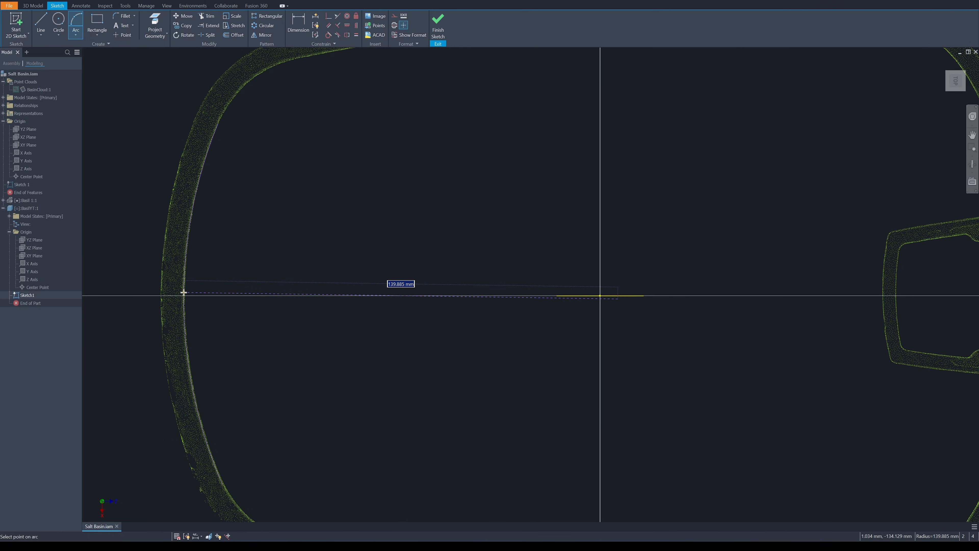
pyautogui.scroll(-3, 260, 202)
pyautogui.scroll(3, 265, 187)
pyautogui.click(248, 149)
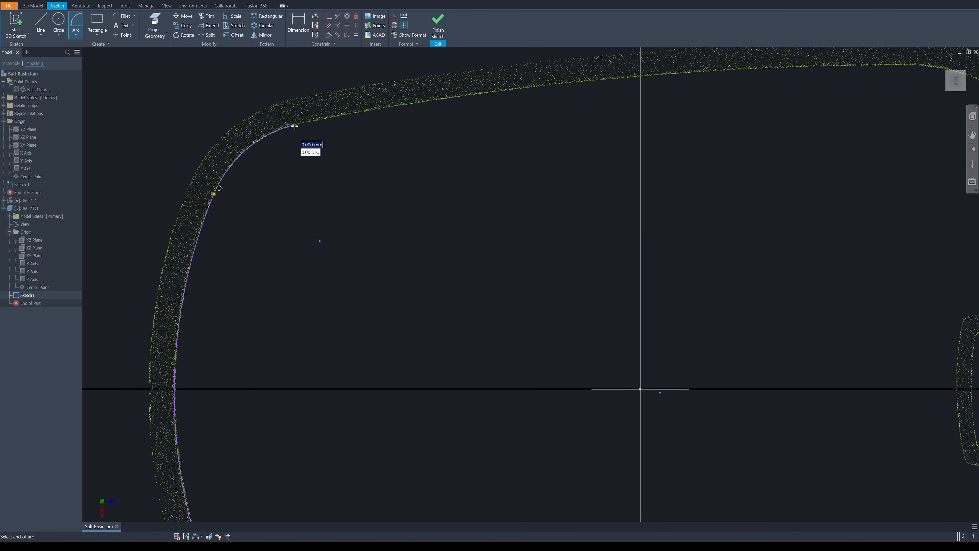
# Step: Sketch a shallow arc along the inner rim's long side, from the corner arc to the start of the opposite corner
pyautogui.click(295, 125)
pyautogui.scroll(-5, 295, 125)
pyautogui.scroll(5, 462, 112)
pyautogui.click(499, 136)
pyautogui.moveTo(104, 151)
pyautogui.mouseDown(button='middle')
pyautogui.moveTo(495, 182)
pyautogui.moveTo(93, 175)
pyautogui.mouseUp(button='middle')
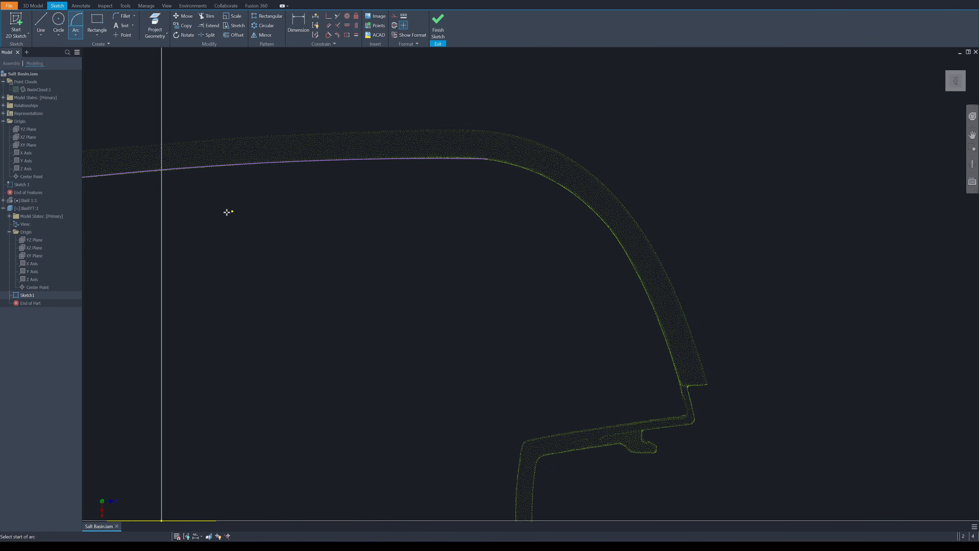
# Step: Sketch the rounded corner arc near the notch and an end arc spanning about 148 mm across the notch
pyautogui.click(560, 183)
pyautogui.click(605, 219)
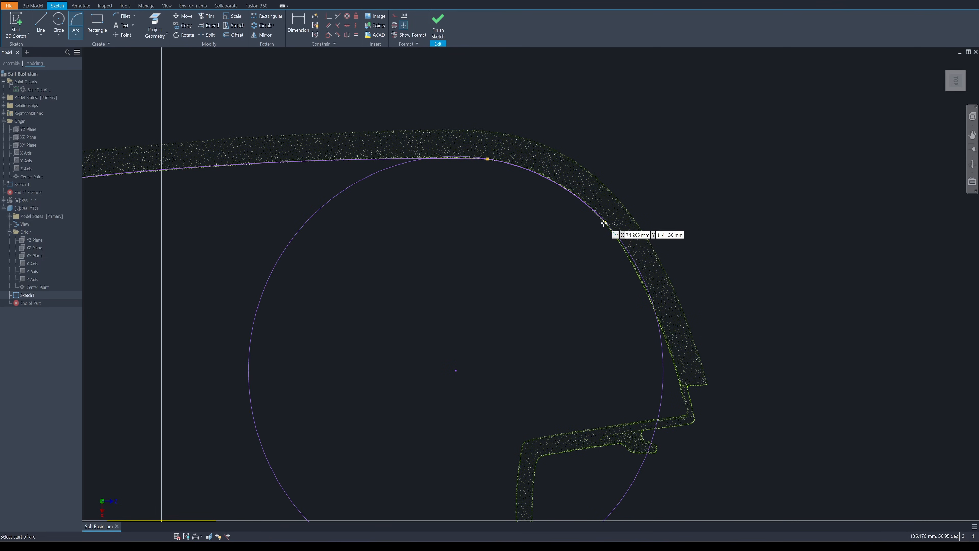
pyautogui.scroll(-2, 593, 154)
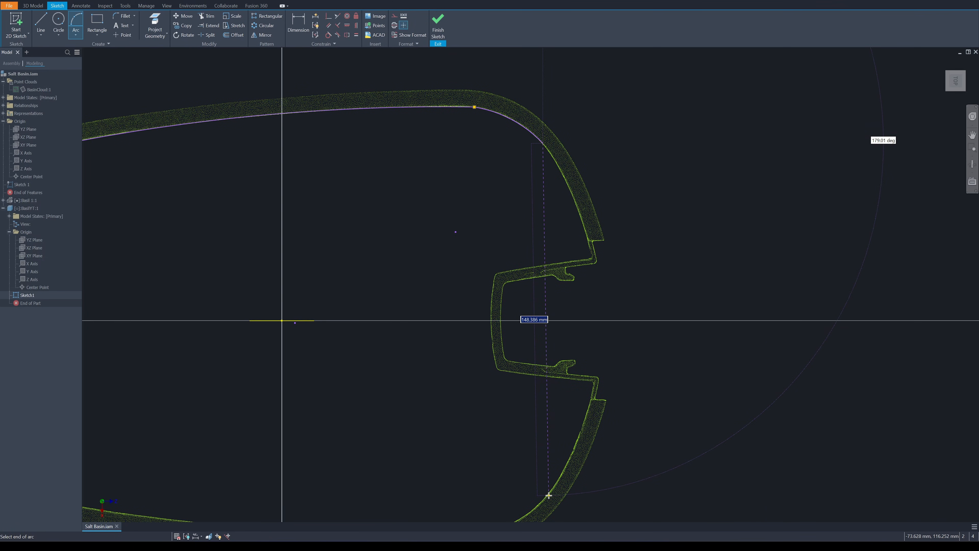
pyautogui.click(547, 496)
pyautogui.click(597, 343)
# Step: Trim the arc portions beyond the horizontal centreline to leave half the rim outline, and finish the sketch
pyautogui.moveTo(597, 342); pyautogui.dragTo(754, 334, button='middle')
pyautogui.press('x')
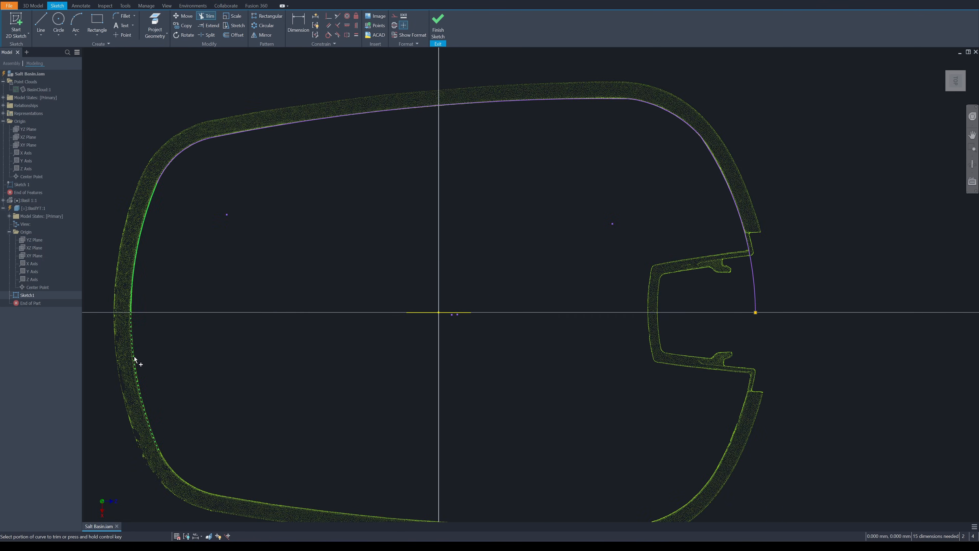
pyautogui.click(438, 25)
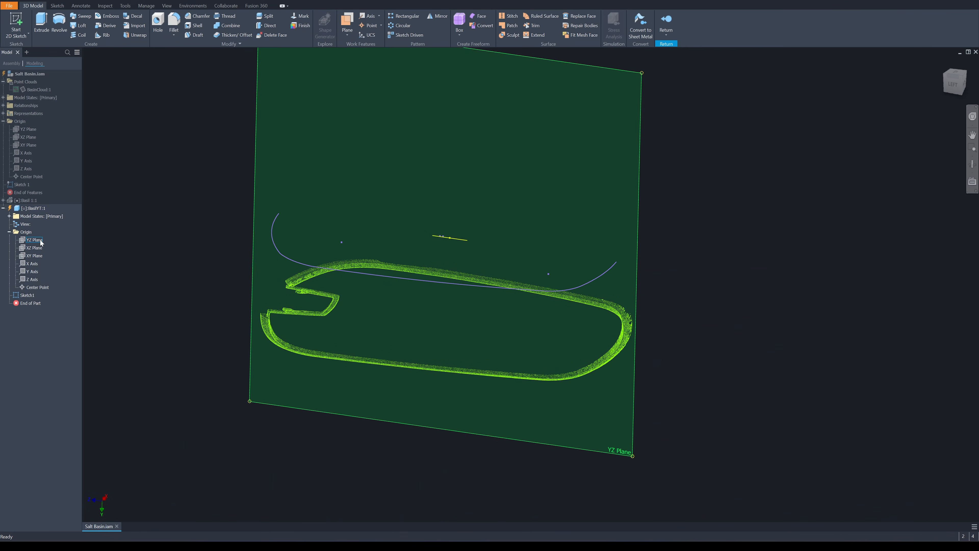
# Step: Start a new sketch on the part's YZ plane
pyautogui.click(40, 240)
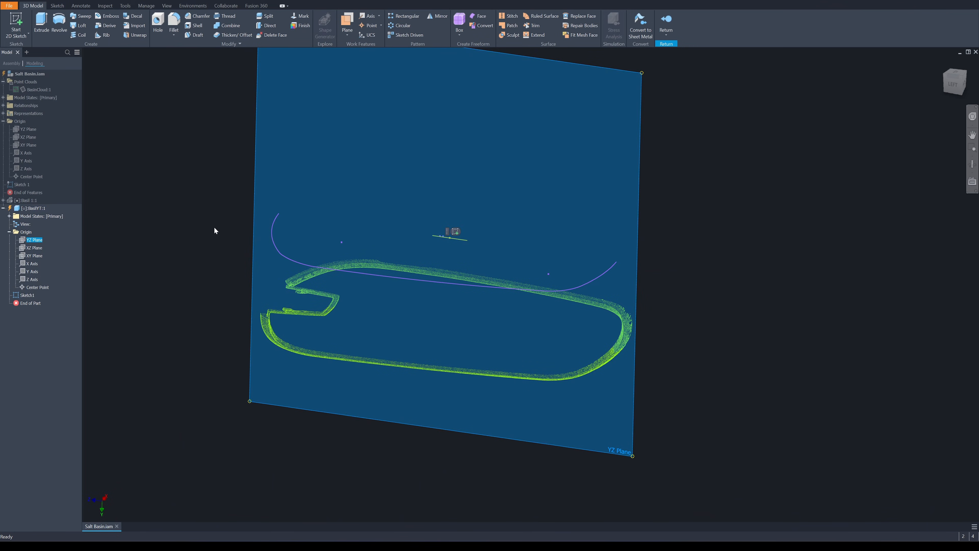
pyautogui.press('s')
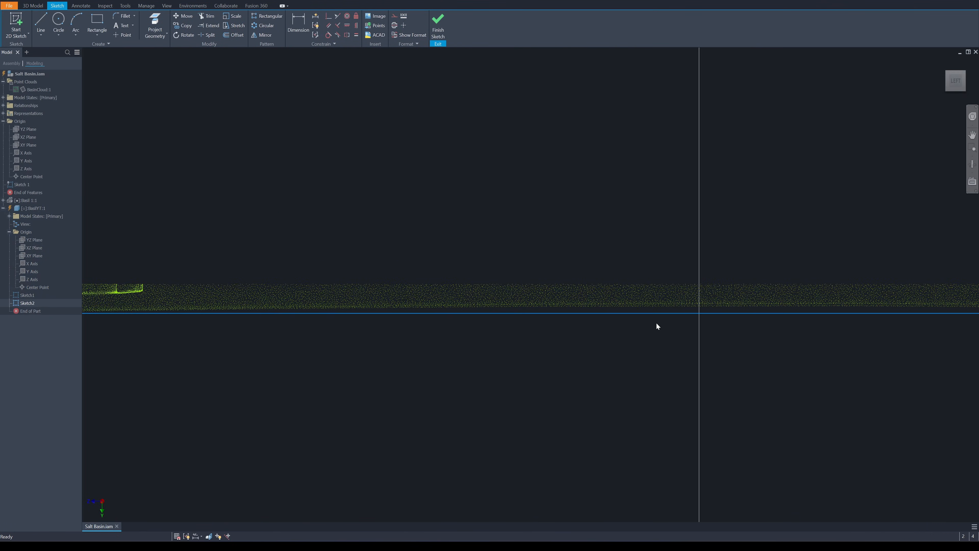
# Step: Examine how closely the profile line under the rim follows the scanned lower edge, checking the gap with a trial line
pyautogui.moveTo(649, 347); pyautogui.dragTo(412, 264, button='middle')
pyautogui.scroll(3, 412, 263)
pyautogui.press('l')
pyautogui.click(407, 260)
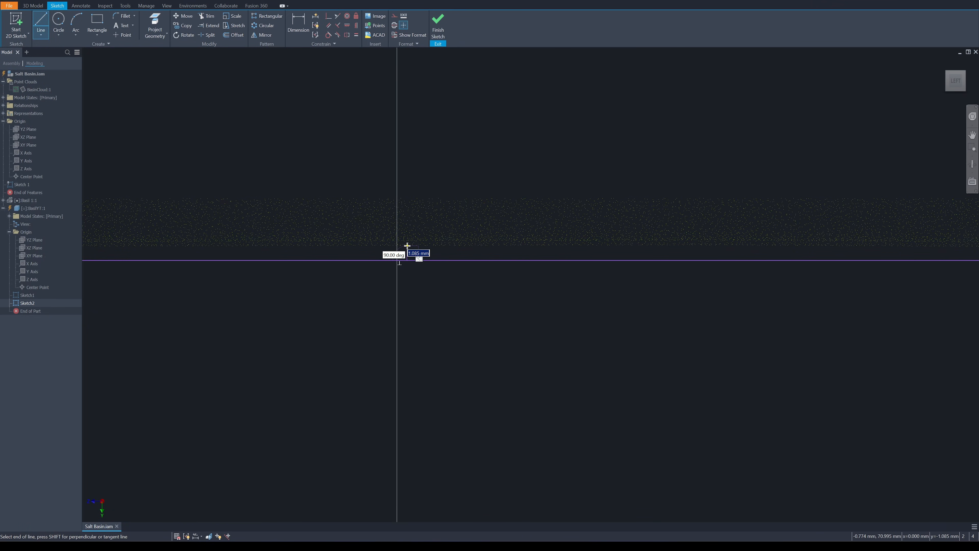
pyautogui.press('Escape')
pyautogui.scroll(-5, 424, 179)
pyautogui.moveTo(456, 207); pyautogui.dragTo(517, 277, button='middle')
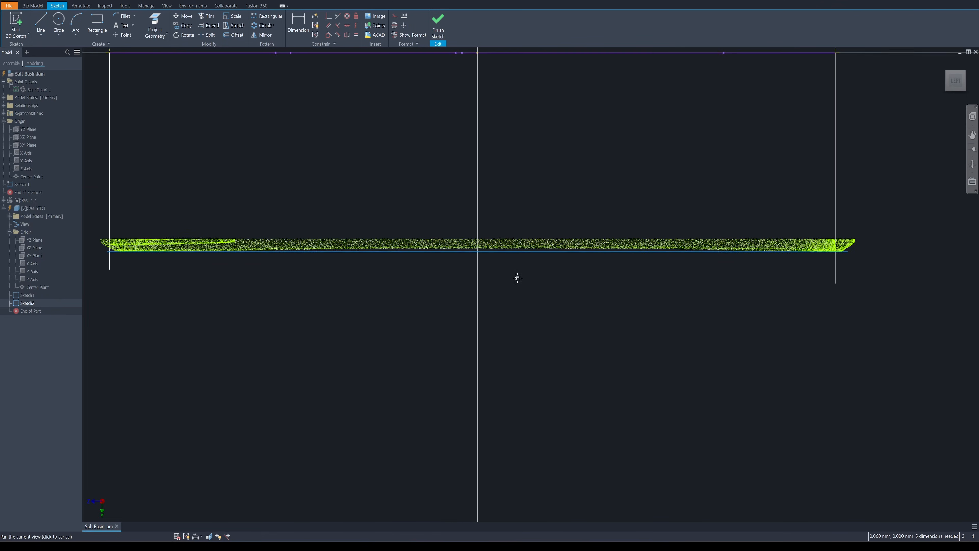
pyautogui.scroll(3, 458, 247)
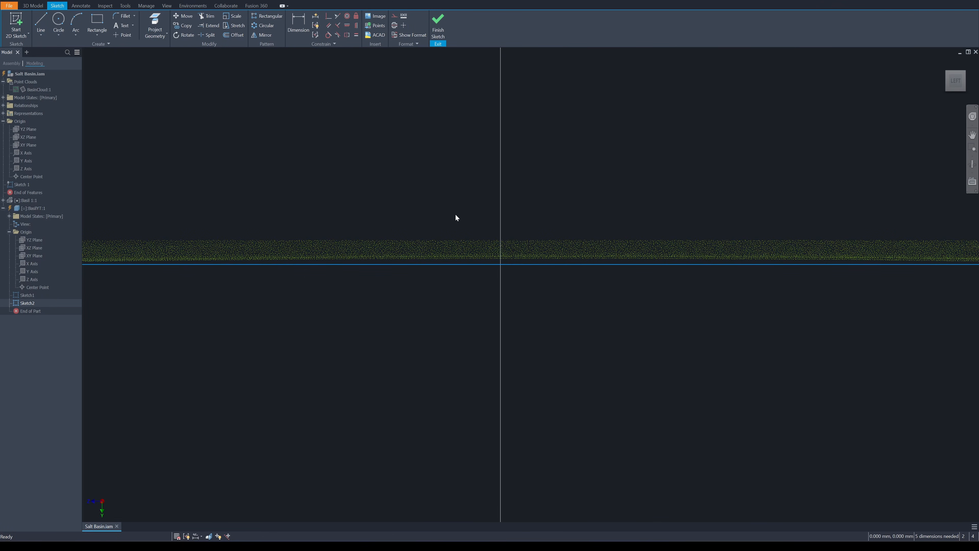
pyautogui.scroll(-2, 455, 216)
pyautogui.moveTo(460, 215); pyautogui.dragTo(488, 239, button='middle')
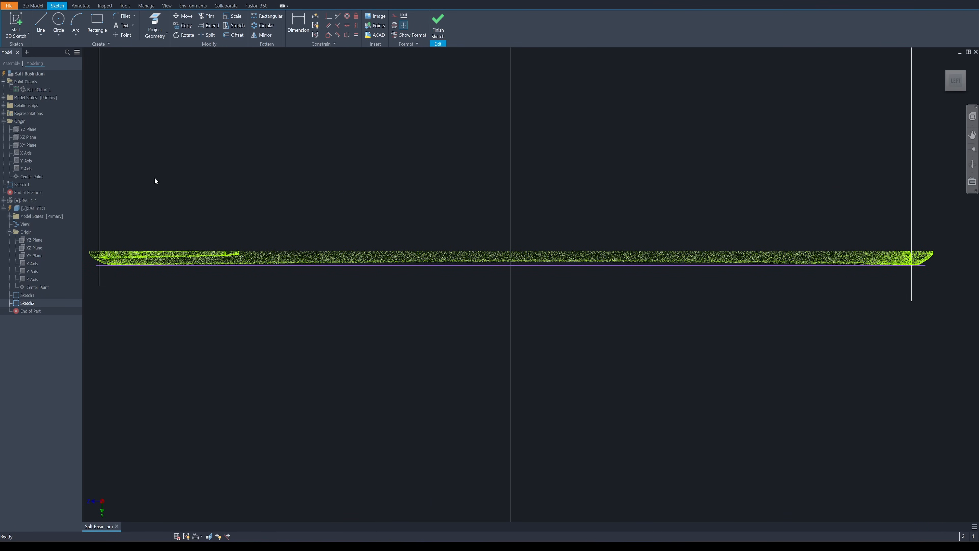
# Step: Start a 3D sketch and create an intersection curve from the half rim outline and the side profile line
pyautogui.moveTo(151, 183); pyautogui.dragTo(354, 201, button='middle')
pyautogui.press('s')
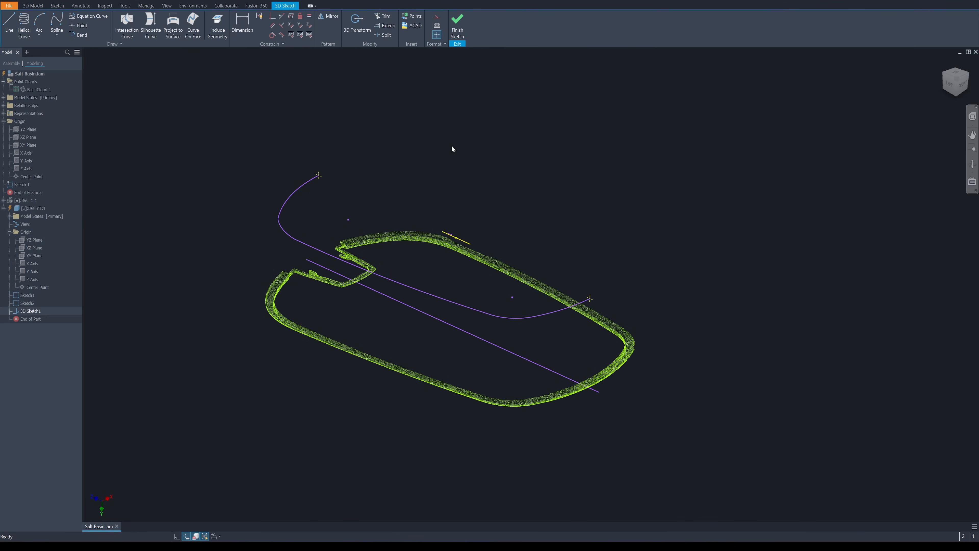
pyautogui.scroll(-5, 95, 69)
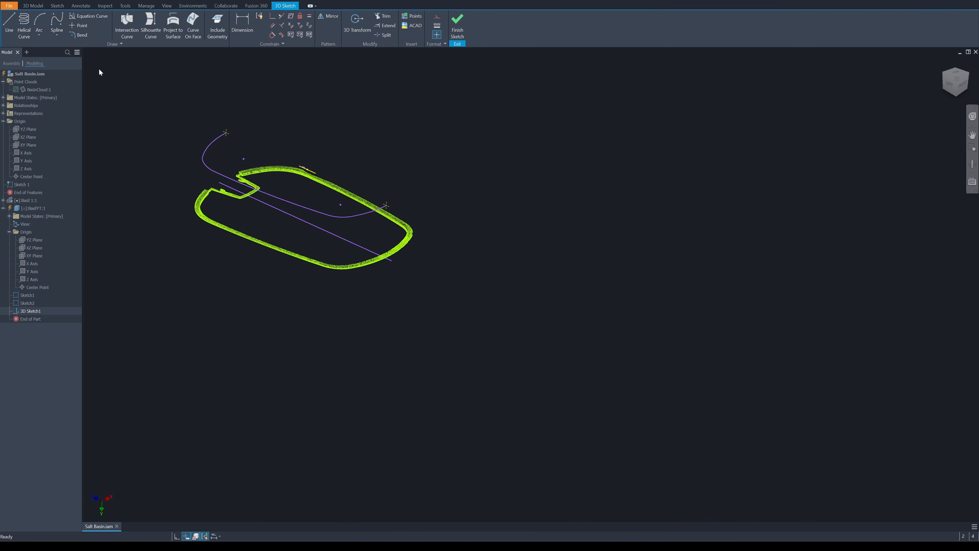
pyautogui.scroll(6, 136, 101)
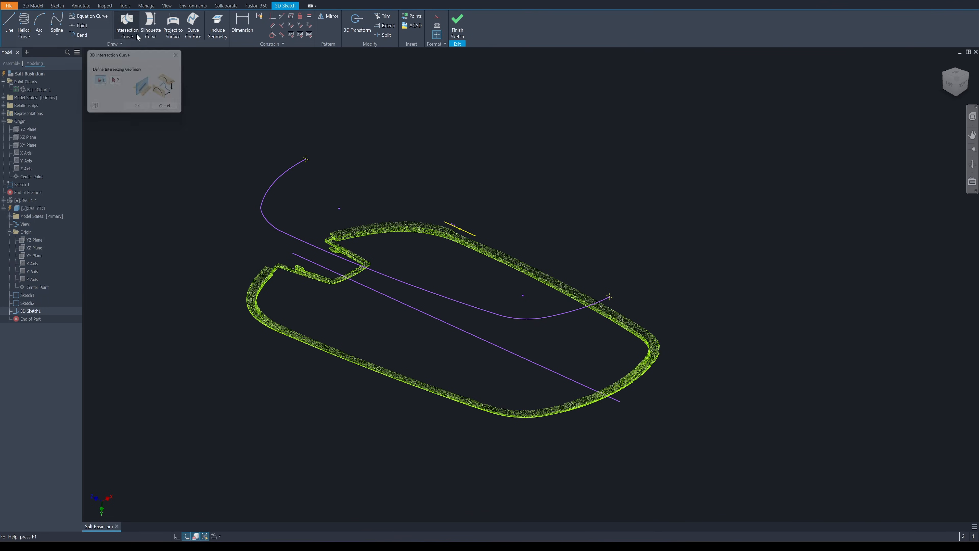
pyautogui.click(119, 35)
pyautogui.click(291, 237)
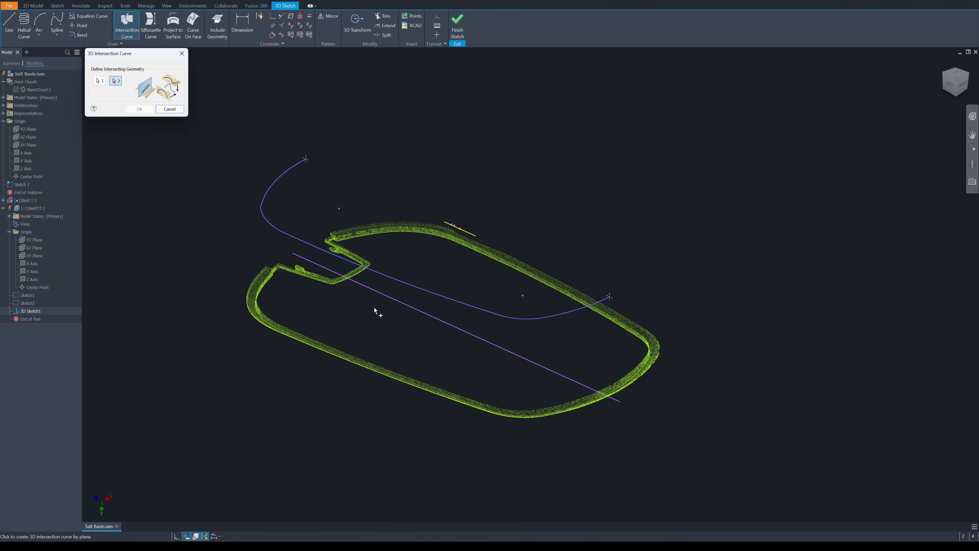
pyautogui.click(383, 296)
pyautogui.click(137, 110)
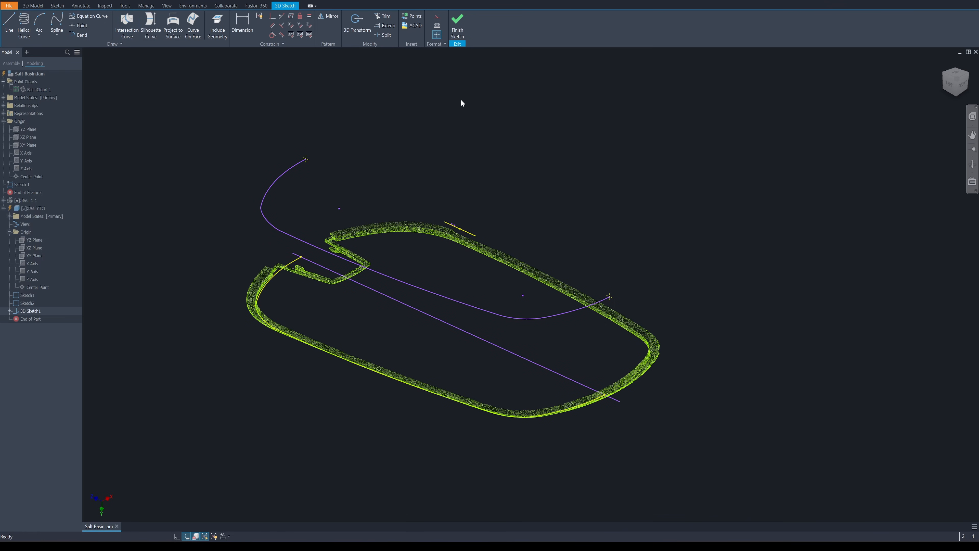
# Step: Check the fit of the intersection curve along the scanned rim and close the 3D sketch
pyautogui.scroll(10, 415, 326)
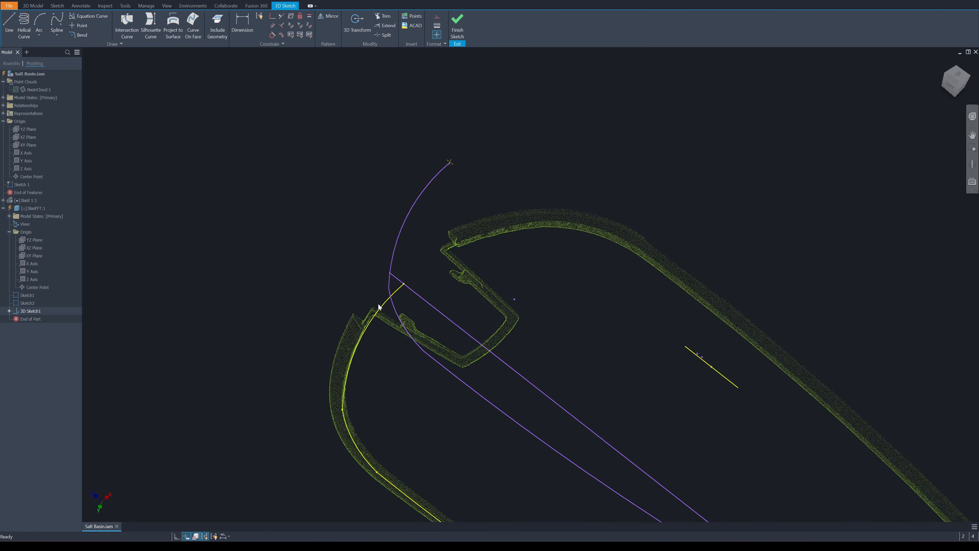
pyautogui.scroll(-2, 358, 131)
pyautogui.keyDown('shift'); pyautogui.moveTo(358, 132); pyautogui.dragTo(441, 258, button='middle'); pyautogui.keyUp('shift')
pyautogui.scroll(6, 317, 220)
pyautogui.scroll(-7, 316, 221)
pyautogui.click(457, 24)
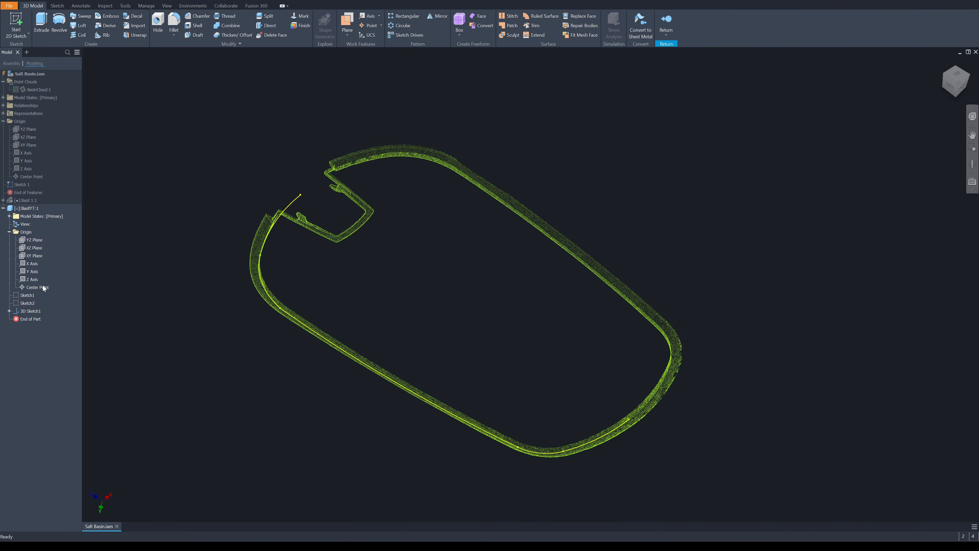
# Step: Reopen the 3D sketch and mirror the whole intersection curve about the part's YZ plane
pyautogui.doubleClick(44, 311)
pyautogui.moveTo(213, 150); pyautogui.dragTo(694, 477)
pyautogui.click(328, 16)
pyautogui.click(129, 70)
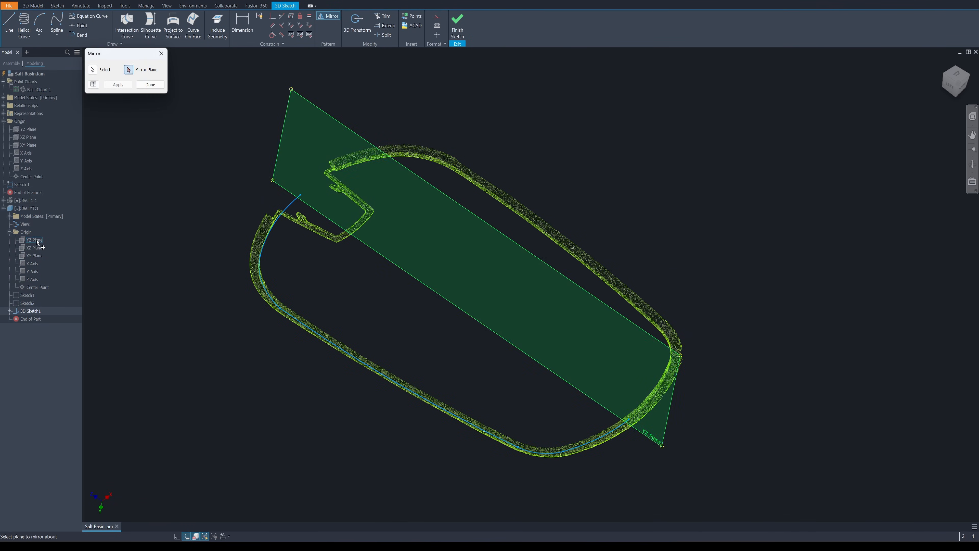
pyautogui.click(35, 240)
pyautogui.click(118, 84)
pyautogui.click(150, 84)
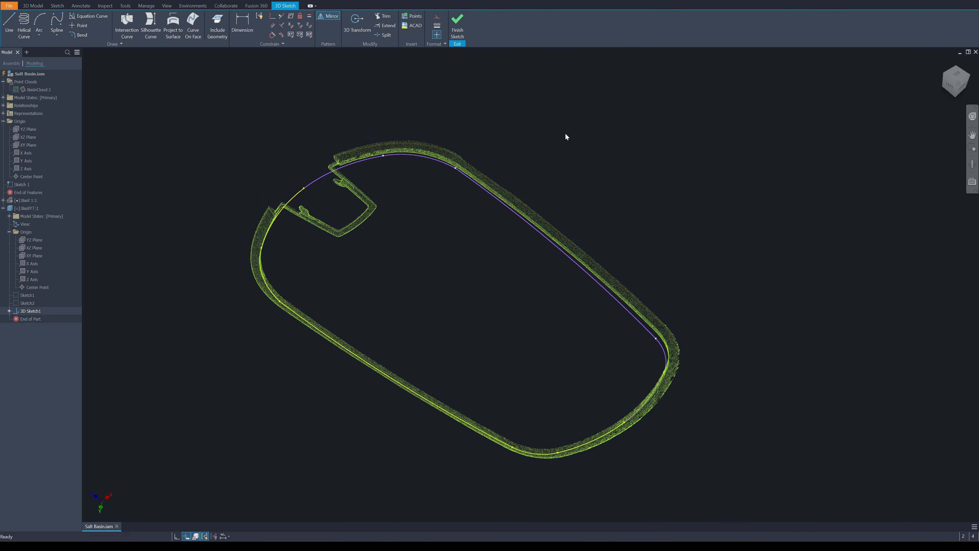
# Step: Box crop the point cloud to a horizontal band through the upper middle of the body
pyautogui.keyDown('shift'); pyautogui.moveTo(565, 132); pyautogui.dragTo(623, 149, button='middle'); pyautogui.keyUp('shift')
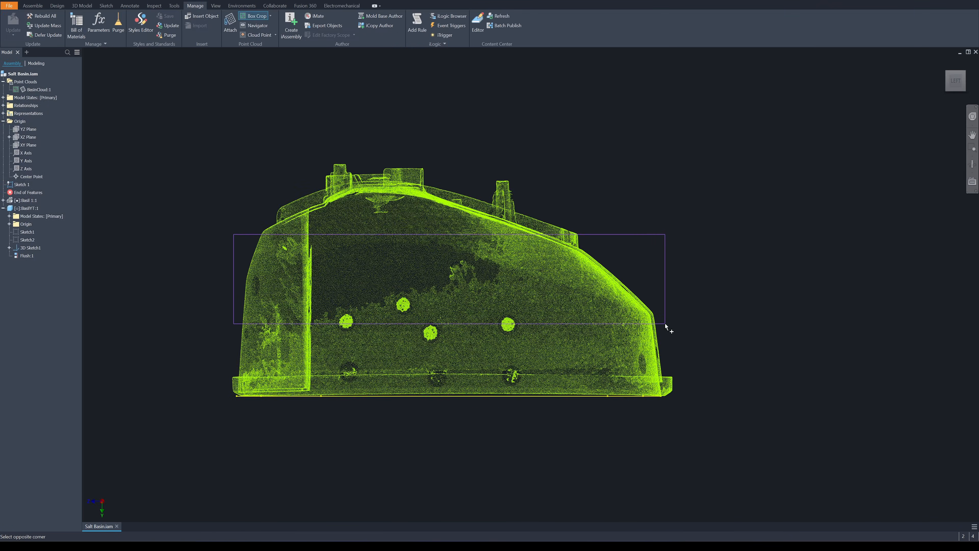
pyautogui.click(735, 325)
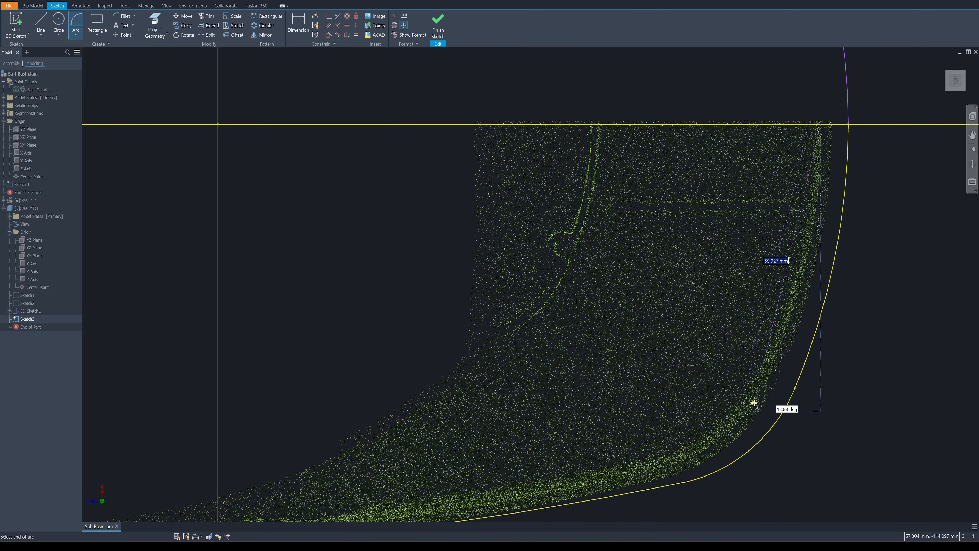
# Step: Sketch connected arcs along the cropped body's wall, covering the closed end, the rounded corner and the long side
pyautogui.click(792, 309)
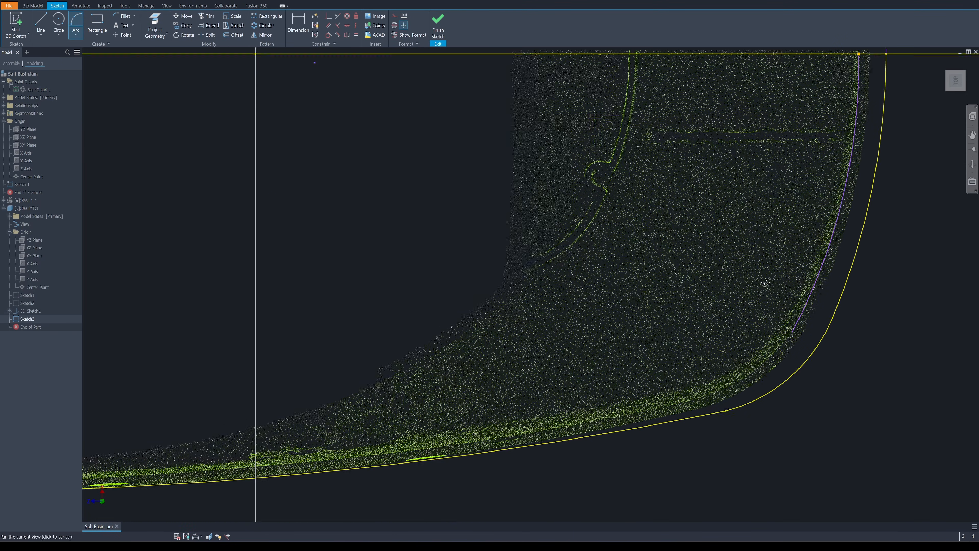
pyautogui.click(707, 387)
pyautogui.scroll(-3, 586, 370)
pyautogui.moveTo(227, 421); pyautogui.dragTo(465, 397, button='middle')
pyautogui.scroll(3, 451, 397)
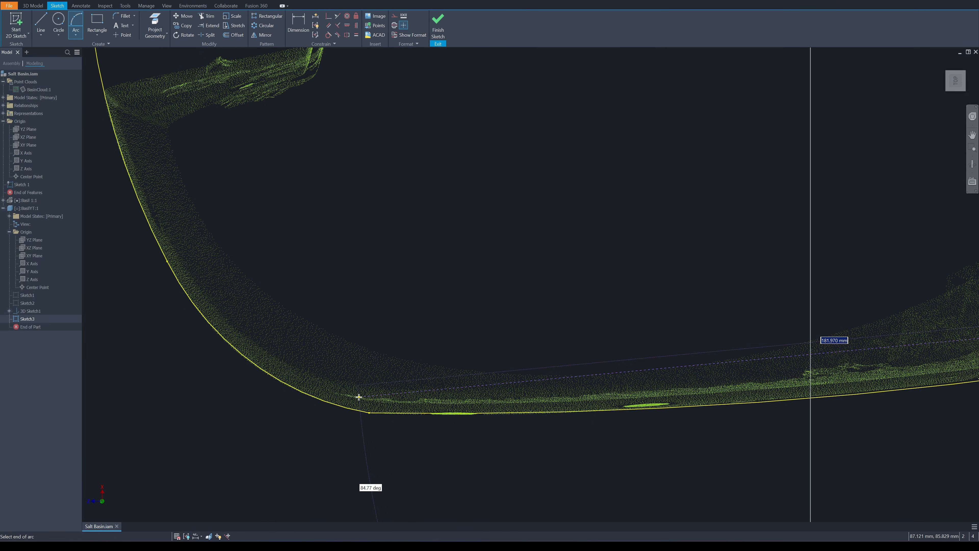
pyautogui.scroll(-3, 361, 400)
pyautogui.click(364, 405)
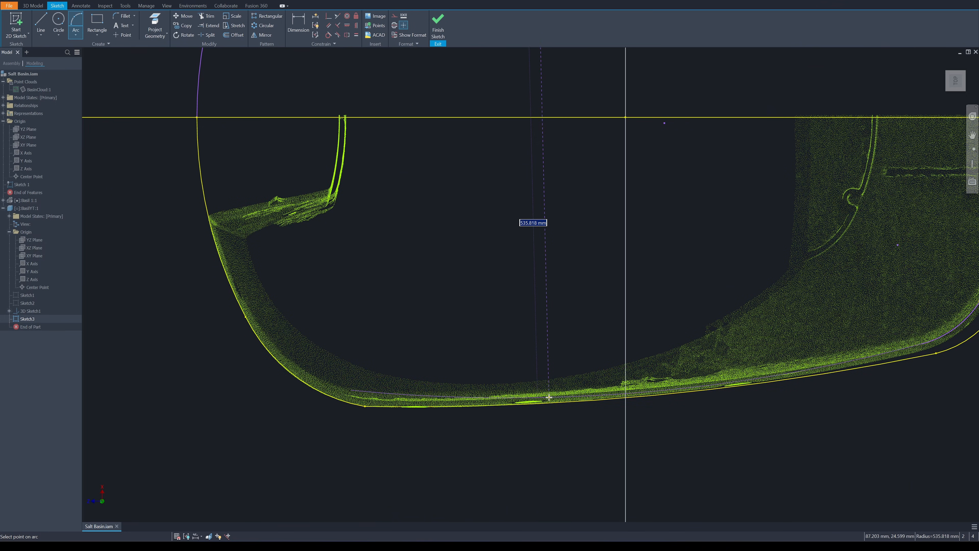
pyautogui.click(528, 393)
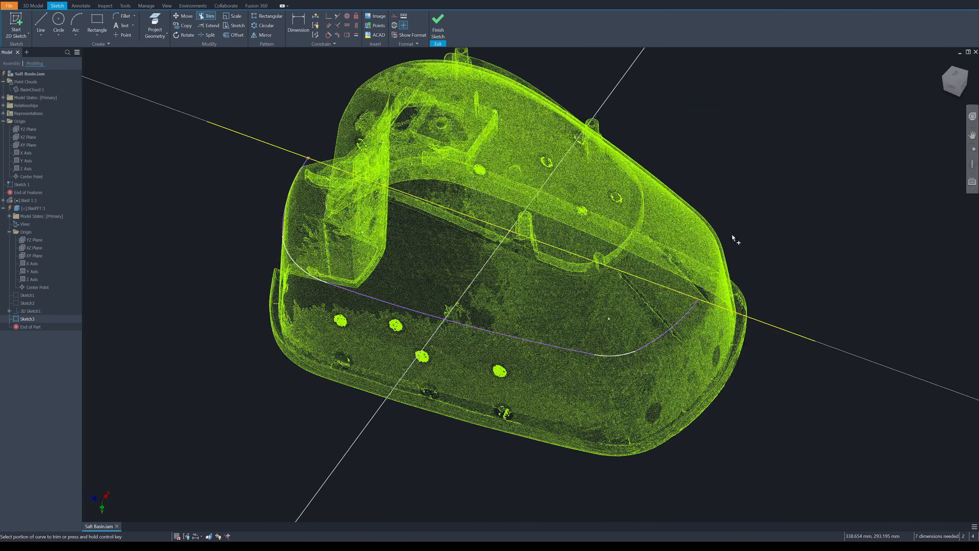
# Step: Start a sketch on the part's YZ plane and draw a sloping line joined to an arc of about 160 mm radius
pyautogui.moveTo(734, 239)
pyautogui.keyDown('shift'); pyautogui.mouseDown(button='middle')
pyautogui.moveTo(347, 139)
pyautogui.moveTo(186, 77)
pyautogui.mouseUp(button='middle'); pyautogui.keyUp('shift')
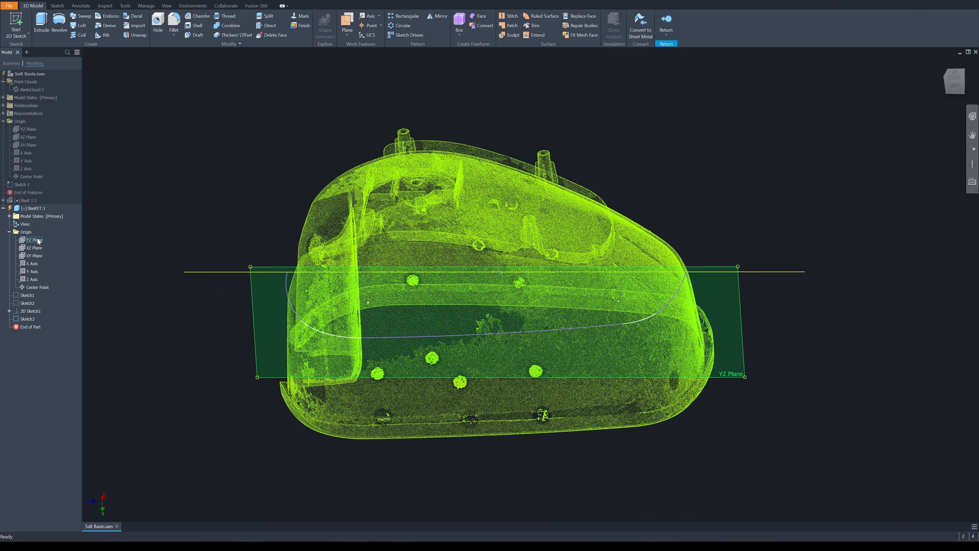
pyautogui.click(38, 240)
pyautogui.keyDown('shift'); pyautogui.moveTo(267, 234); pyautogui.dragTo(231, 226, button='middle'); pyautogui.keyUp('shift')
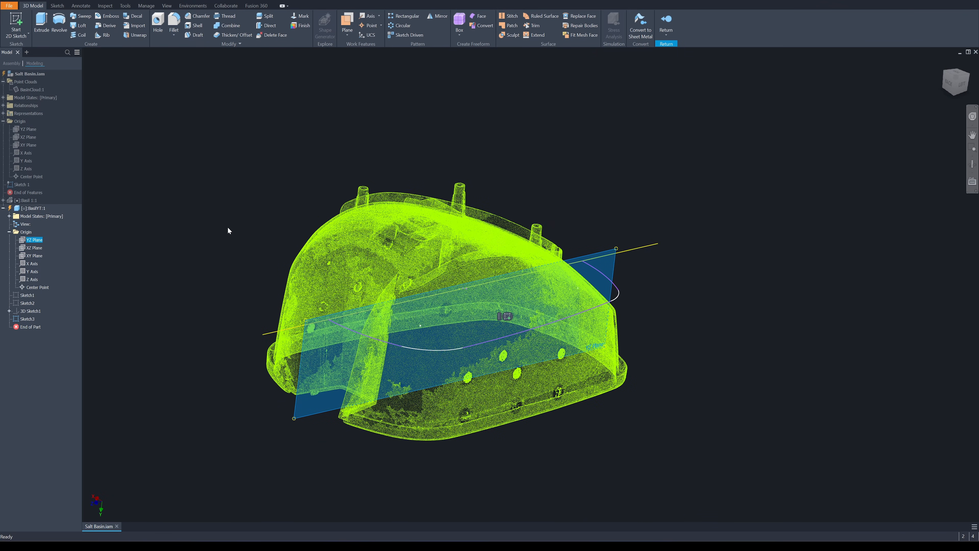
pyautogui.press('s')
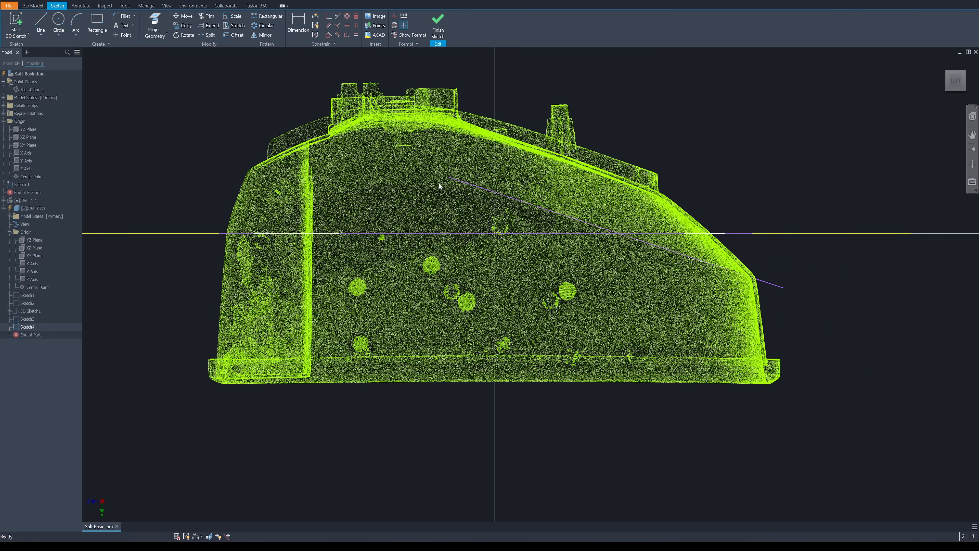
pyautogui.click(76, 23)
pyautogui.scroll(4, 502, 195)
pyautogui.click(527, 202)
pyautogui.scroll(-3, 512, 198)
pyautogui.click(274, 214)
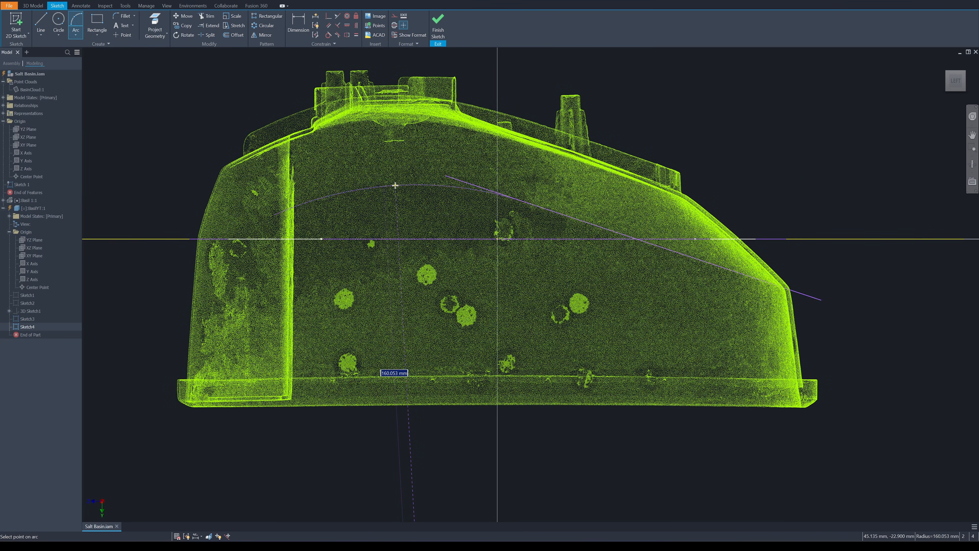
pyautogui.click(395, 185)
# Step: Extend the side profile with a straight line running down from the arc past the closed end, and finish the sketch
pyautogui.moveTo(327, 169); pyautogui.dragTo(482, 158, button='middle')
pyautogui.click(41, 22)
pyautogui.click(428, 203)
pyautogui.click(277, 267)
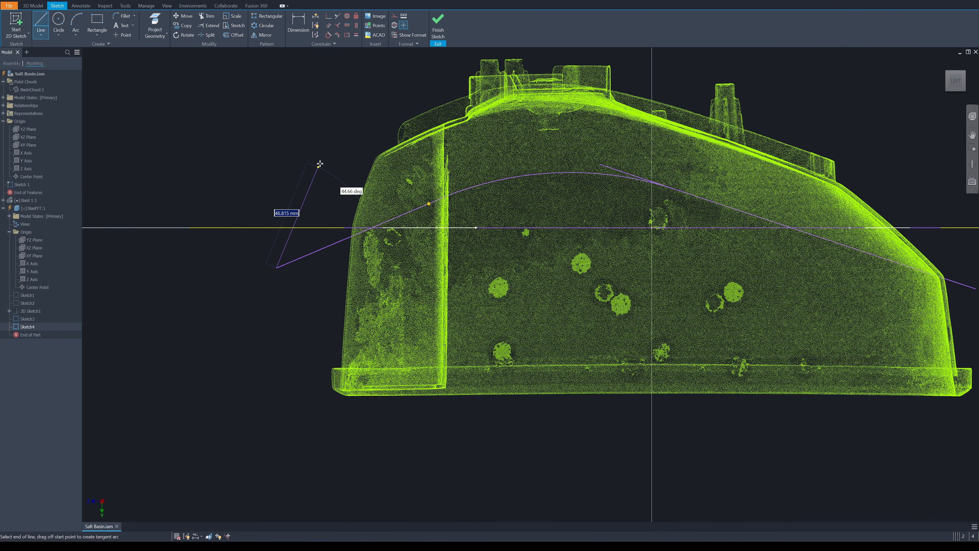
pyautogui.press('Escape')
pyautogui.click(438, 24)
# Step: Create a 3D sketch with an intersection curve between the wall outline sketch and the side profile sketch
pyautogui.click(28, 34)
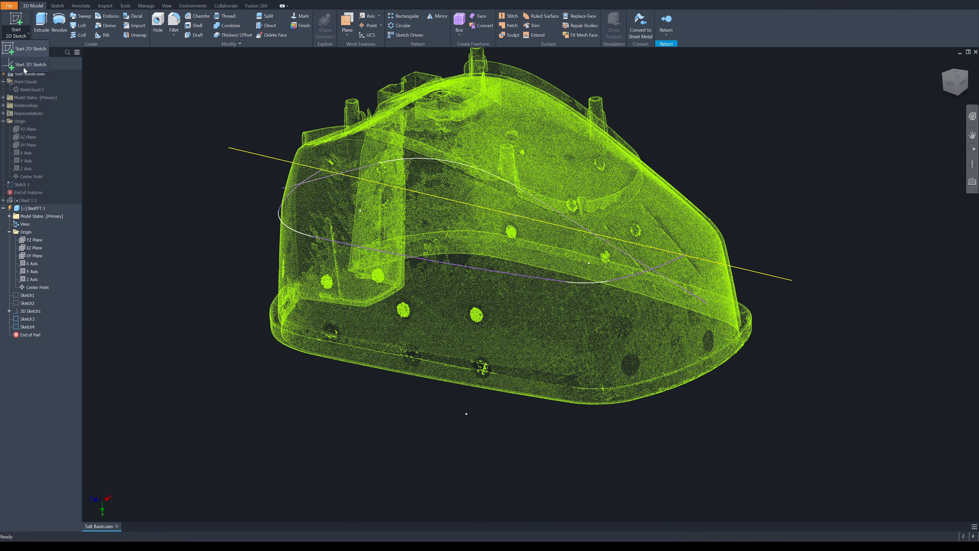
pyautogui.click(24, 68)
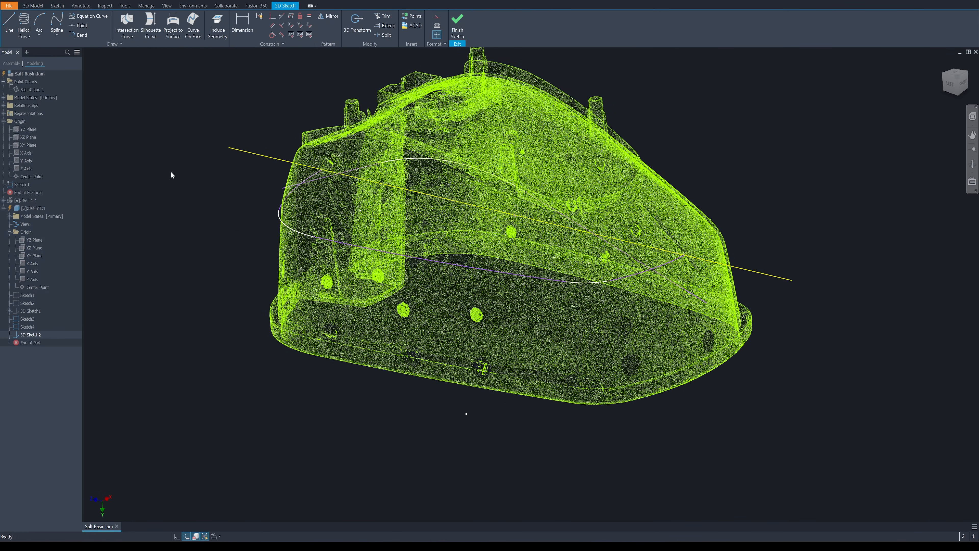
pyautogui.click(132, 24)
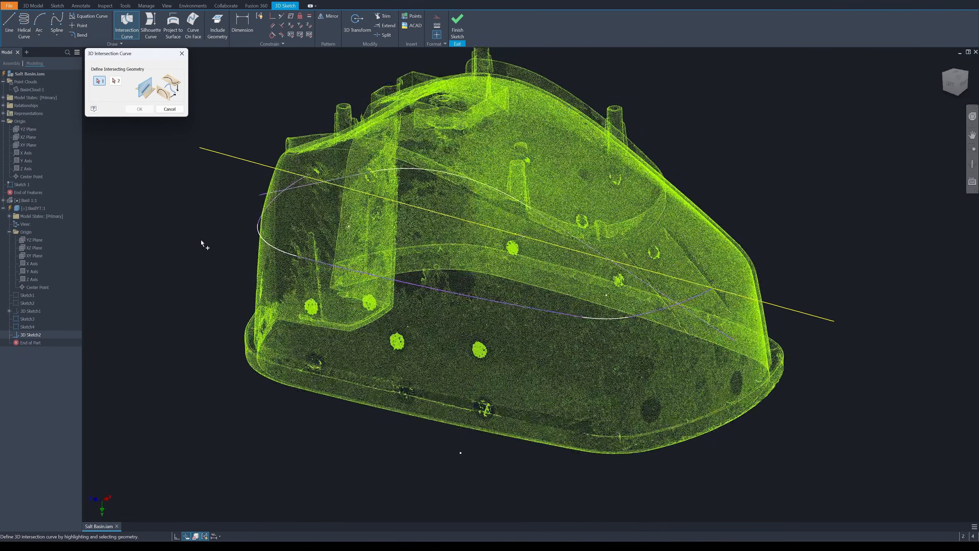
pyautogui.click(315, 249)
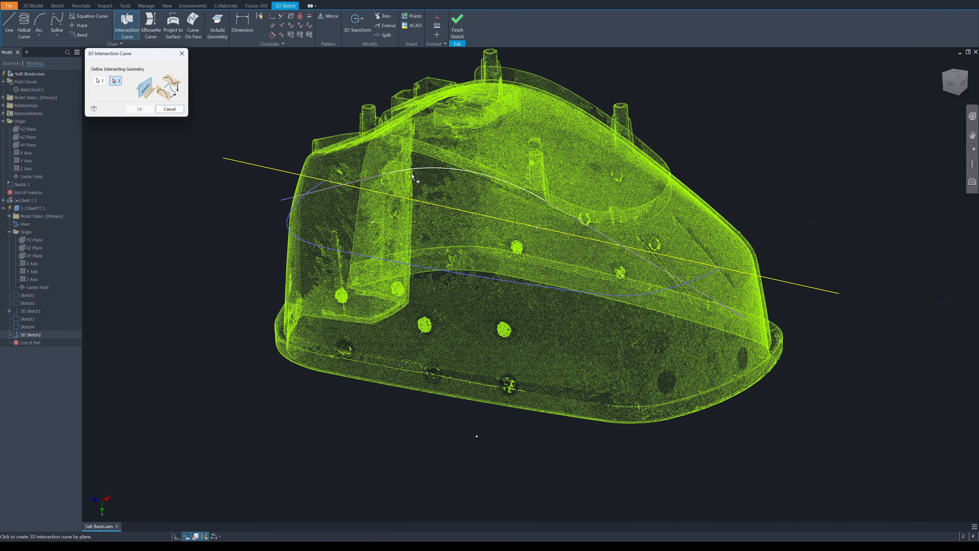
pyautogui.click(149, 111)
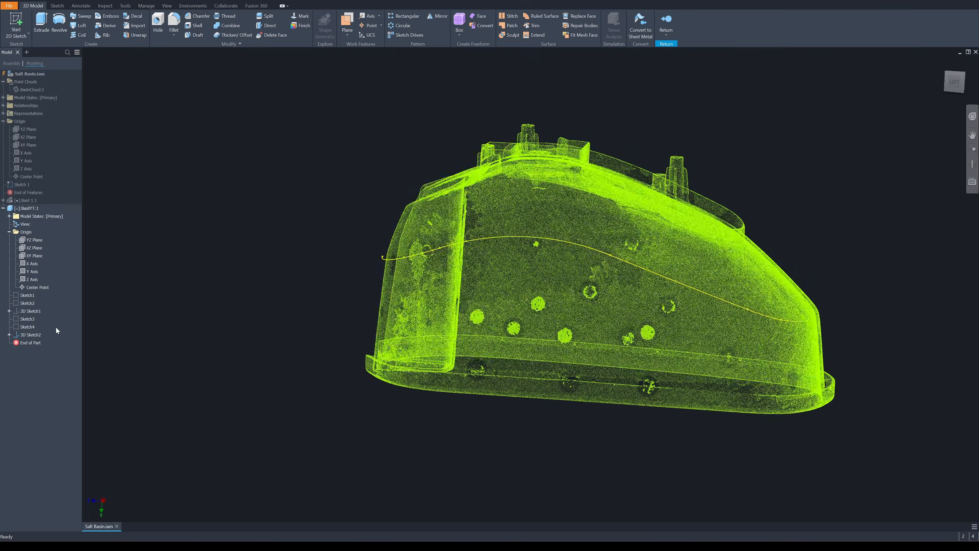
# Step: Box crop the point cloud to keep only the upper part of the body
pyautogui.click(956, 83)
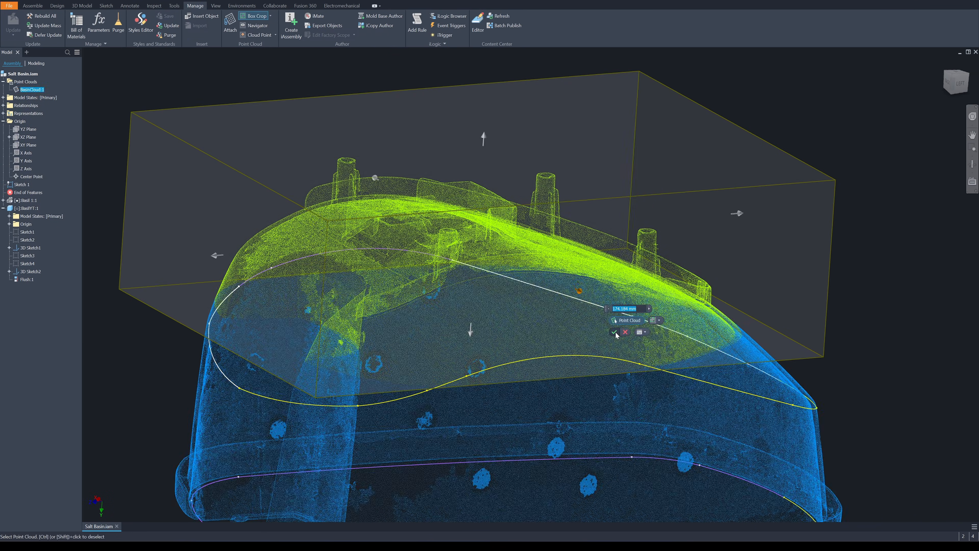
pyautogui.click(615, 332)
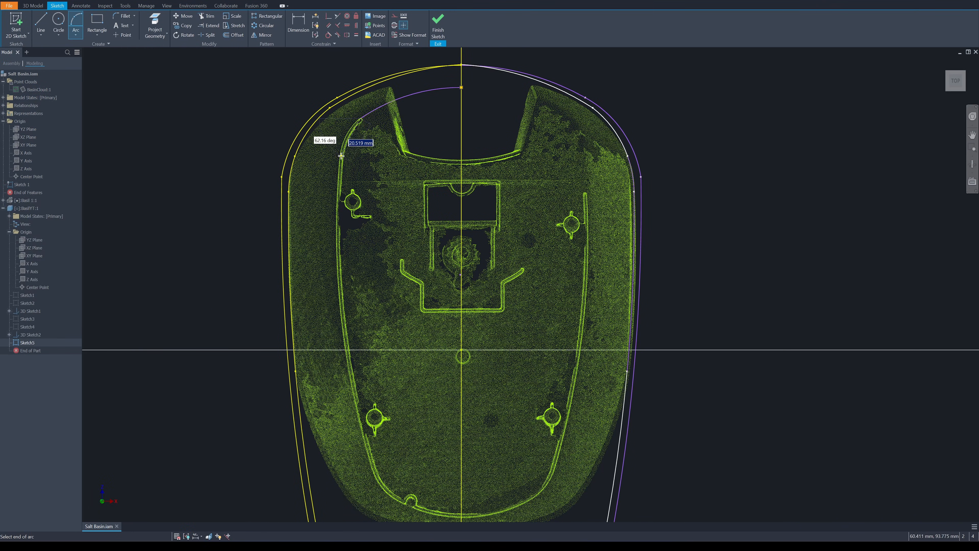
# Step: Trace the raised rib on the body's top face with connected arcs around the corner near the notch and along one long side
pyautogui.click(341, 156)
pyautogui.scroll(5, 340, 149)
pyautogui.click(354, 125)
pyautogui.click(340, 179)
pyautogui.scroll(-5, 352, 246)
pyautogui.scroll(-2, 350, 305)
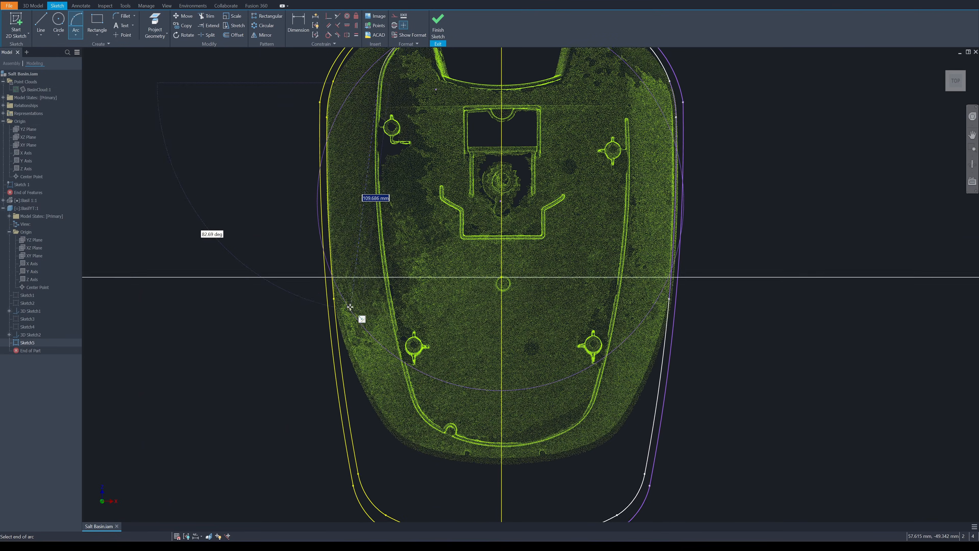
pyautogui.click(387, 284)
pyautogui.scroll(5, 388, 266)
pyautogui.click(391, 258)
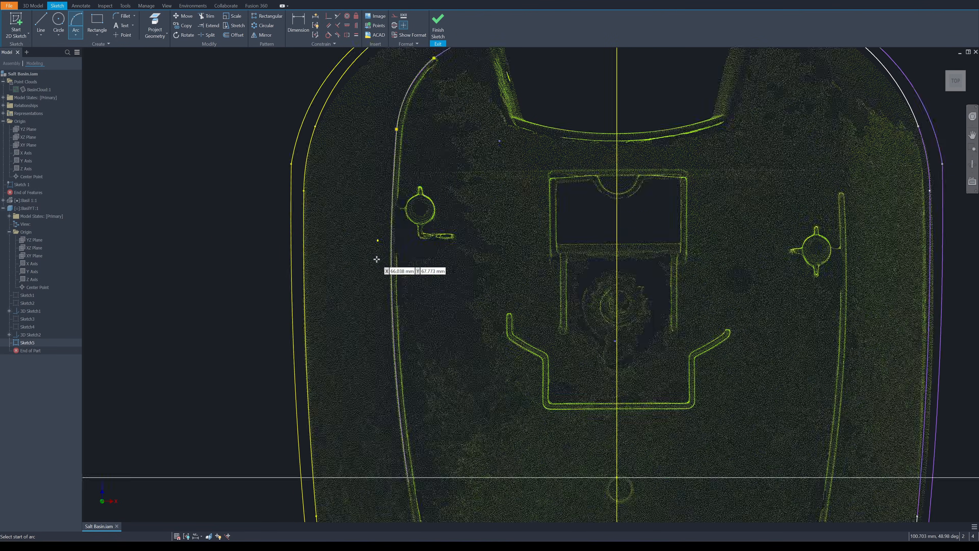
# Step: Continue the arcs along the rib's lower side and rounded end, and trim the last arc at the centre line
pyautogui.scroll(-5, 377, 259)
pyautogui.scroll(5, 375, 359)
pyautogui.click(411, 176)
pyautogui.click(458, 381)
pyautogui.click(432, 282)
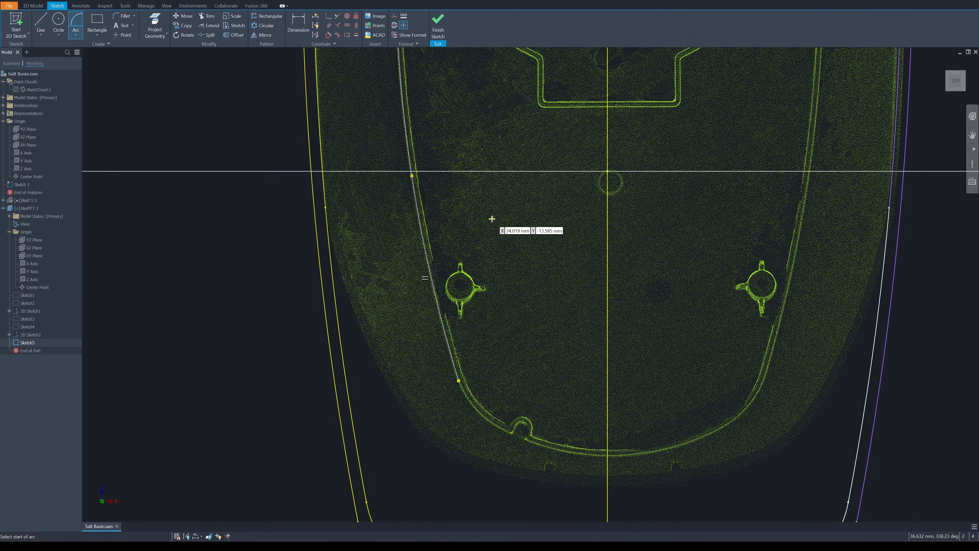
pyautogui.scroll(4, 631, 482)
pyautogui.click(509, 432)
pyautogui.click(710, 431)
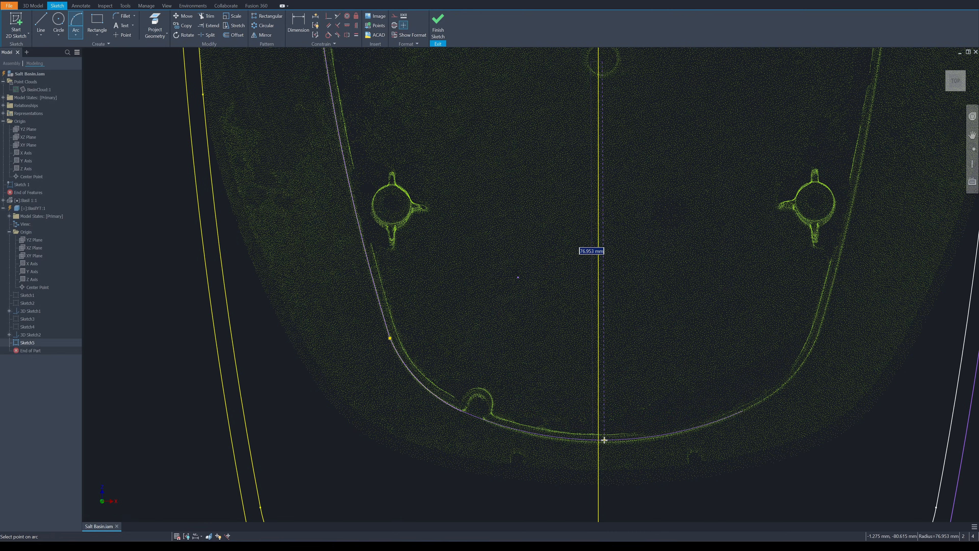
pyautogui.click(604, 440)
pyautogui.press('x')
pyautogui.click(670, 433)
# Step: Offset the traced rib outline outward by about 2 mm and finish the sketch
pyautogui.scroll(-4, 616, 282)
pyautogui.scroll(-3, 356, 255)
pyautogui.press('o')
pyautogui.click(374, 300)
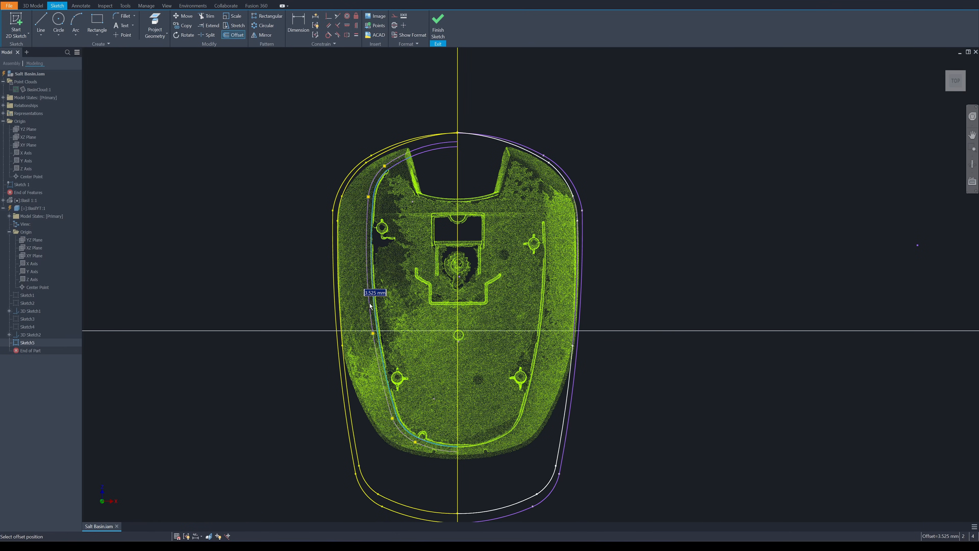
pyautogui.scroll(3, 374, 190)
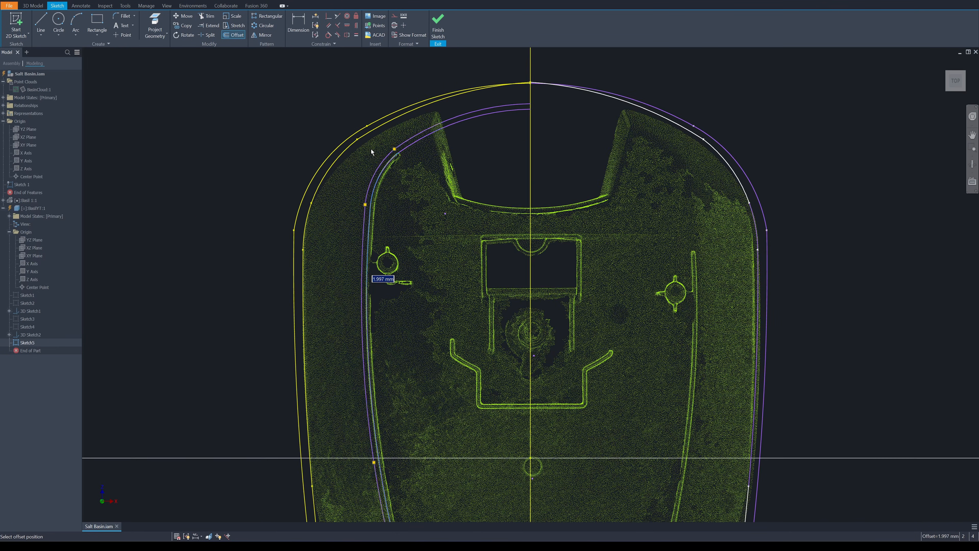
pyautogui.click(372, 151)
pyautogui.rightClick(462, 212)
pyautogui.click(485, 210)
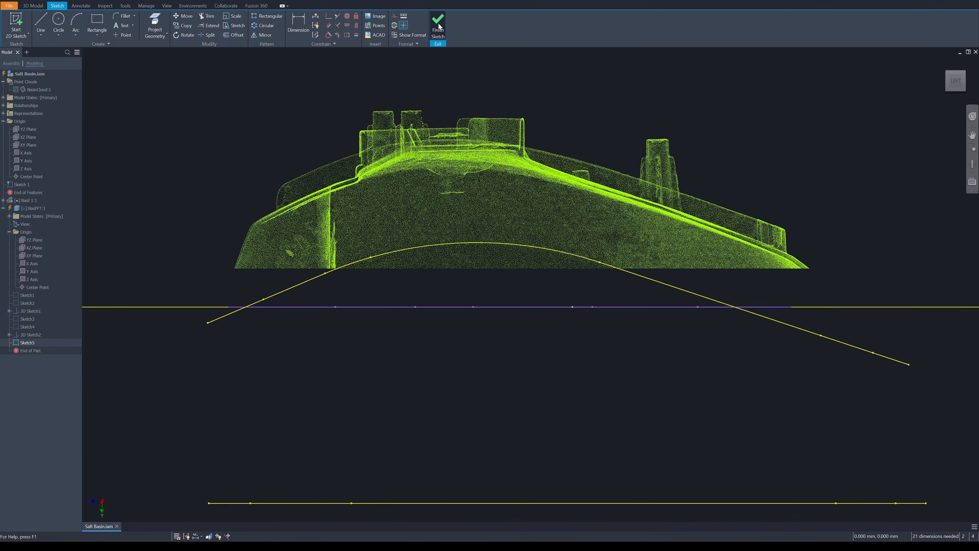
pyautogui.click(438, 25)
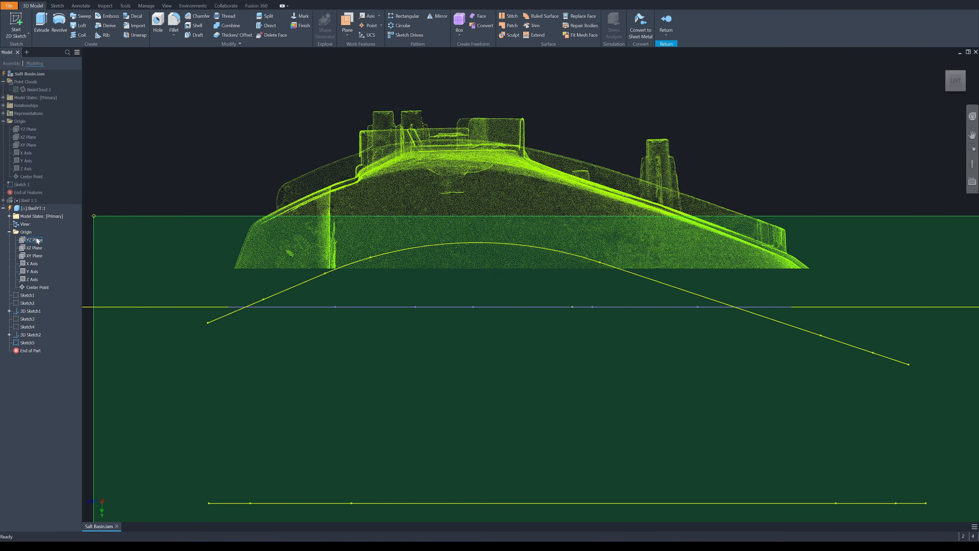
# Step: Sketch the top surface's side profile on the part's YZ plane with two sloping lines joined by an arc
pyautogui.click(37, 240)
pyautogui.press('s')
pyautogui.press('l')
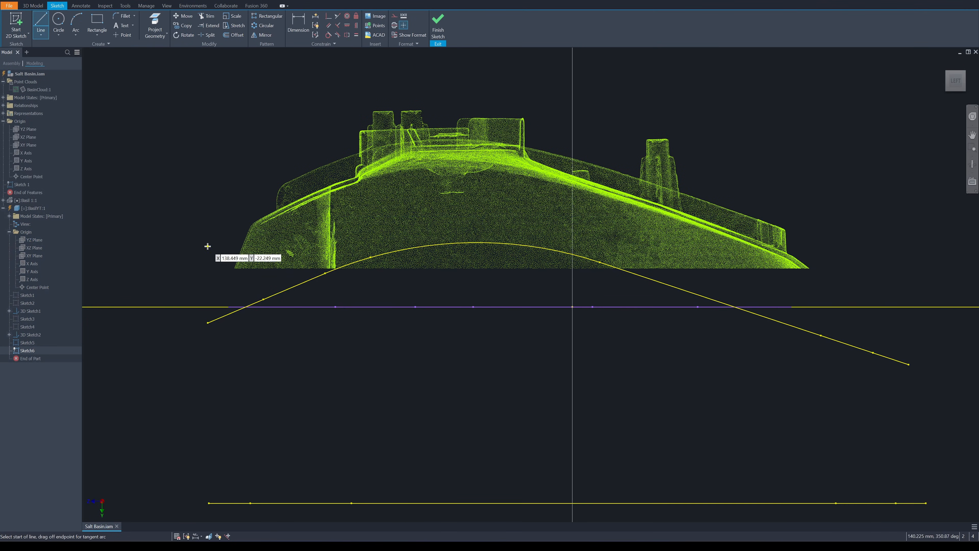
pyautogui.click(208, 245)
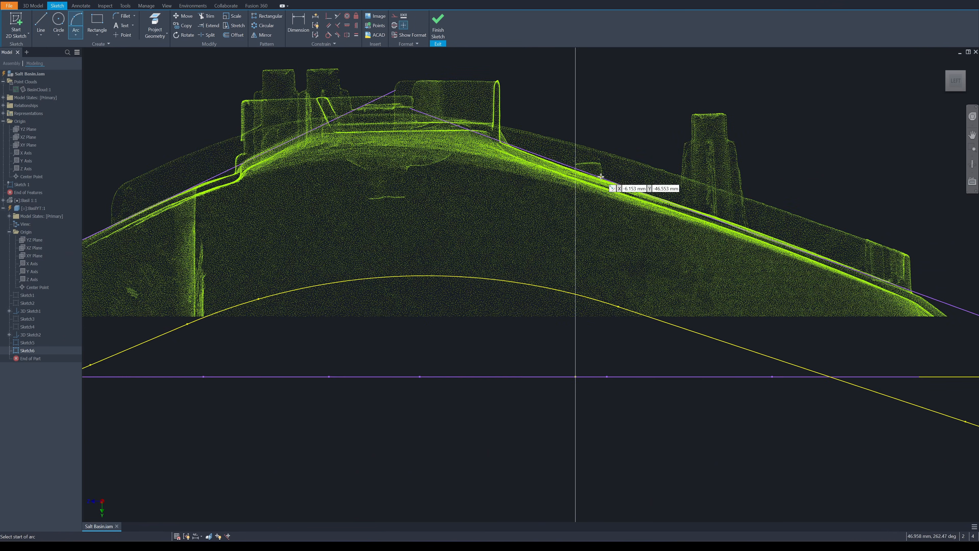
pyautogui.click(599, 177)
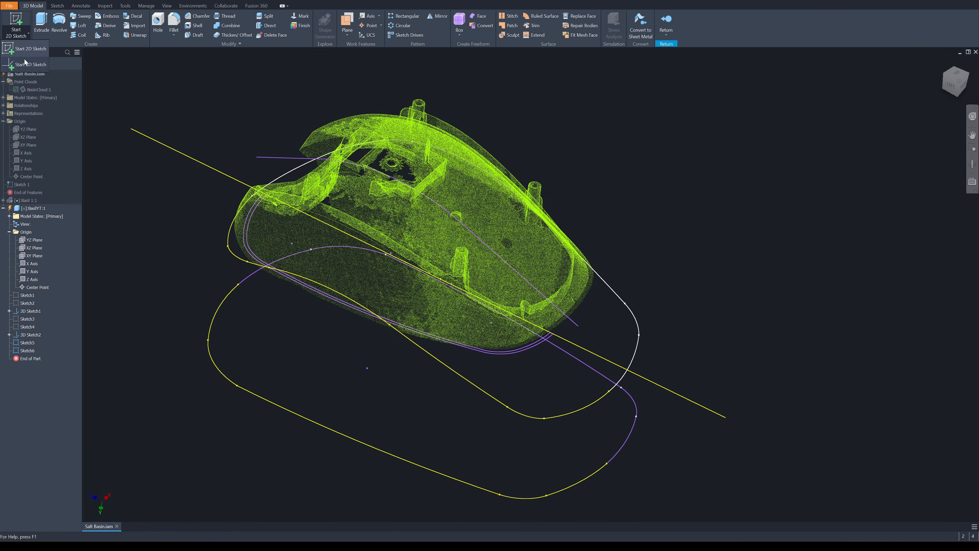
# Step: Create a 3D sketch with an intersection curve between the top rib outline and the top surface's side profile
pyautogui.click(24, 65)
pyautogui.click(125, 27)
pyautogui.scroll(2, 361, 103)
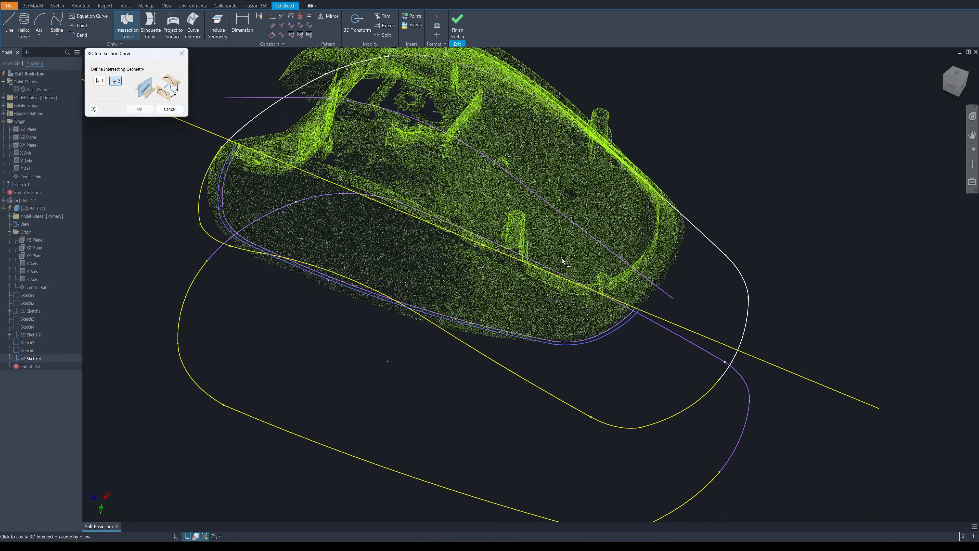
pyautogui.click(139, 109)
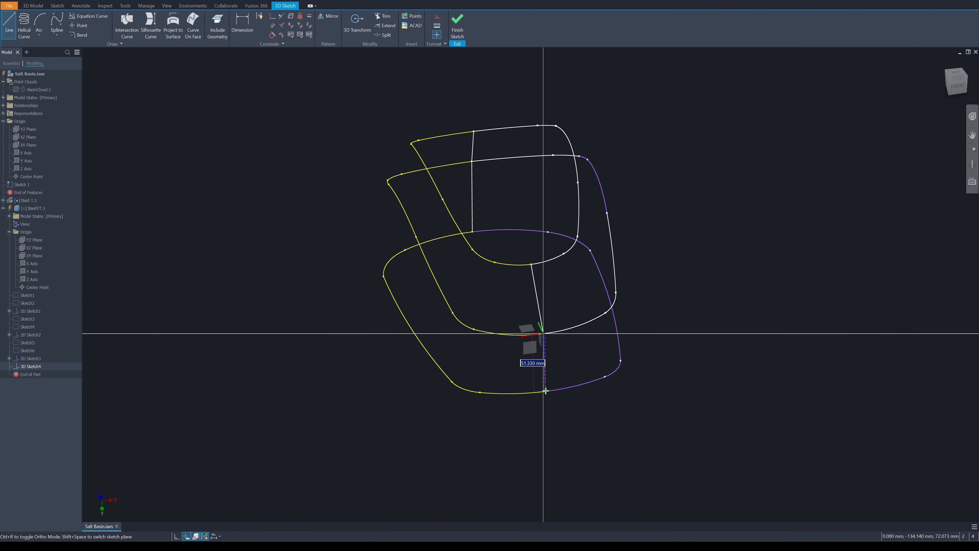
# Step: Draw 3D sketch lines connecting matching points of the stacked section curves to frame the wall panels
pyautogui.click(606, 349)
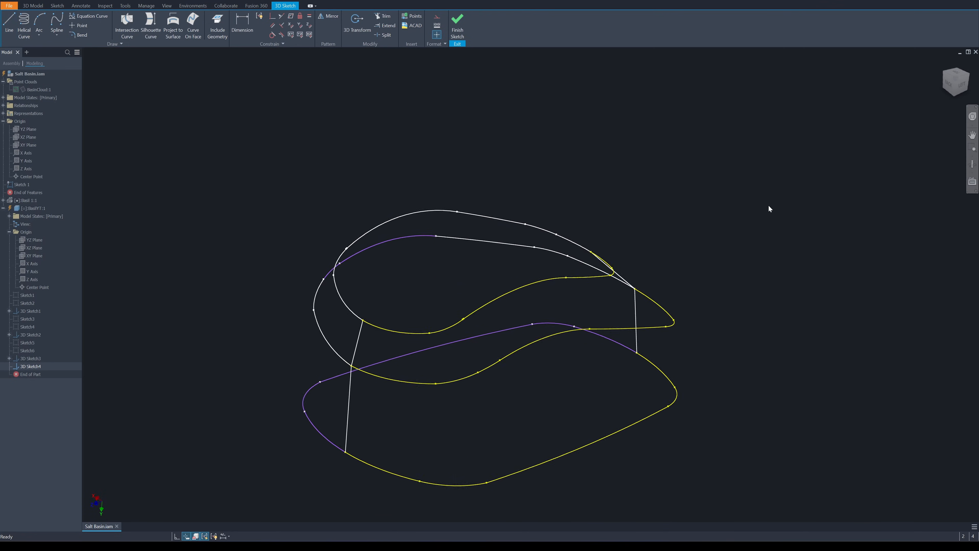
pyautogui.click(457, 24)
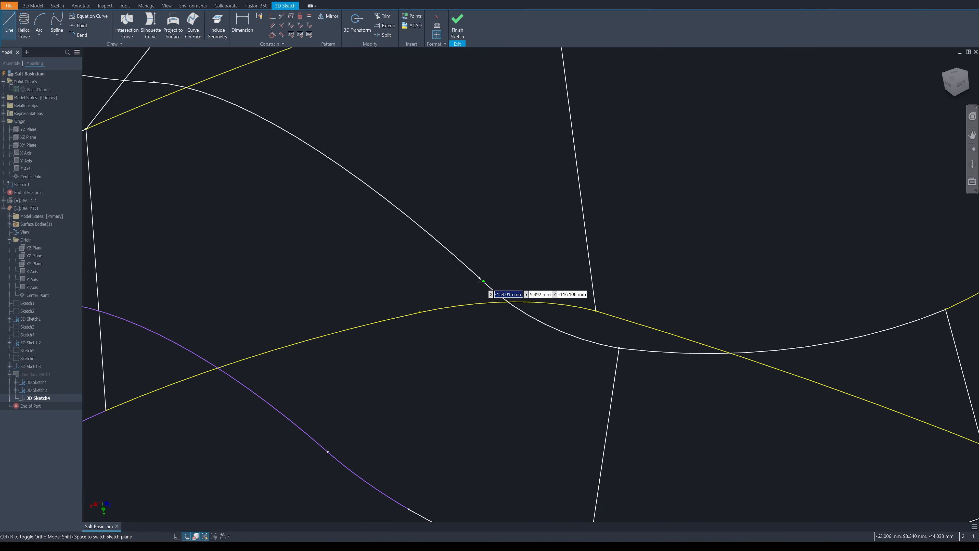
pyautogui.click(482, 282)
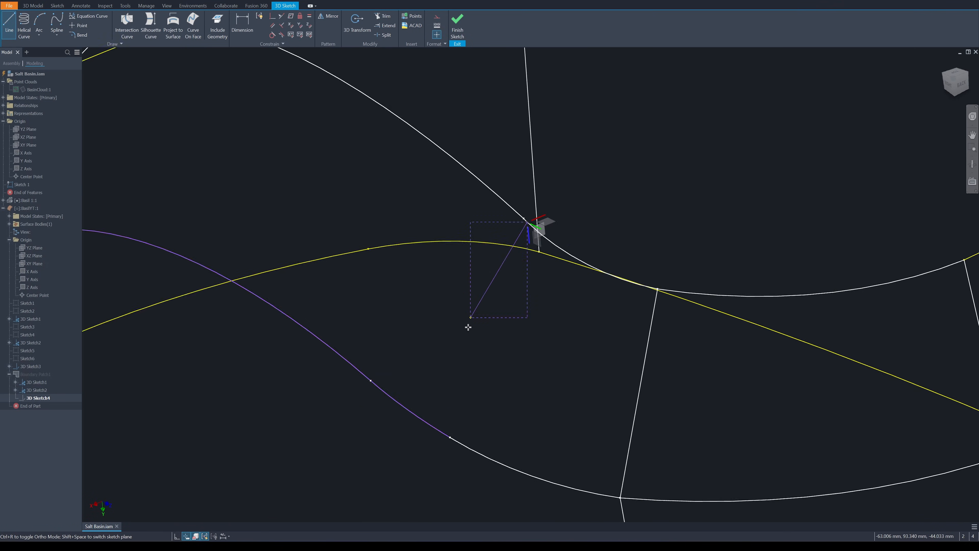
pyautogui.click(468, 360)
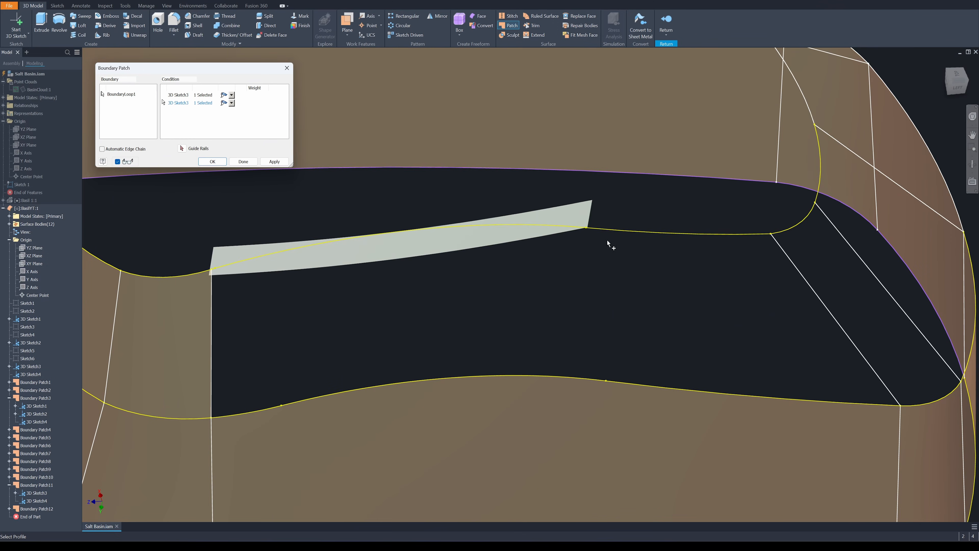
# Step: Fill the framed wall panels with boundary patches and close the open base outline with another patch
pyautogui.click(274, 162)
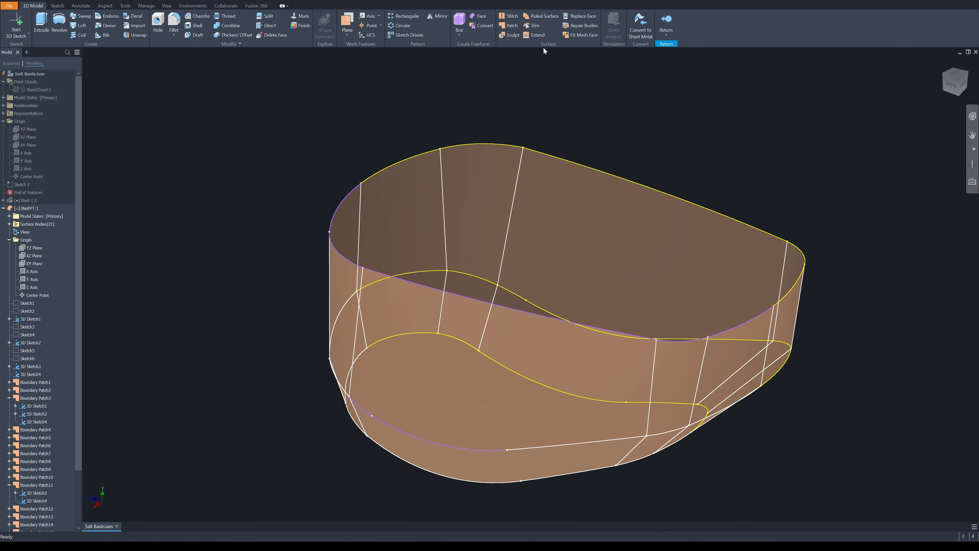
pyautogui.click(504, 27)
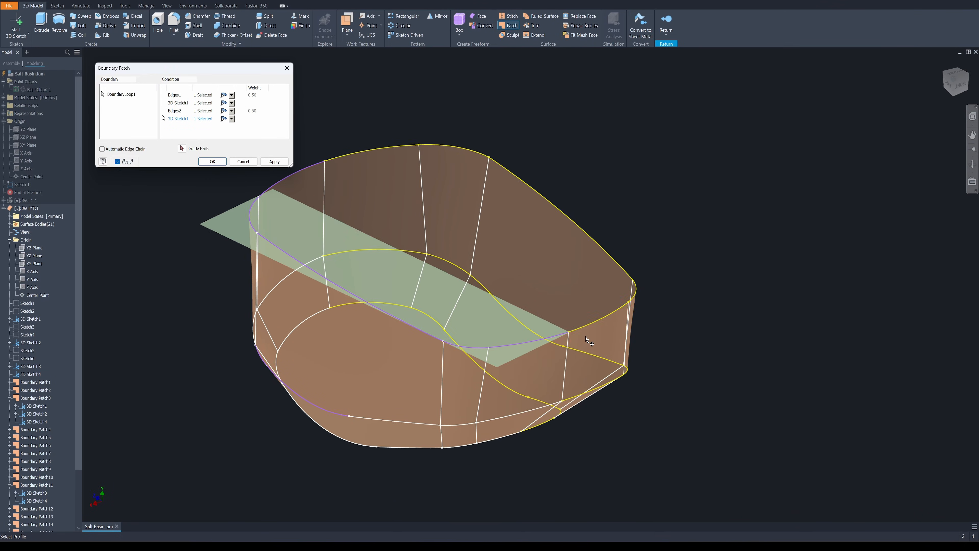
pyautogui.click(507, 305)
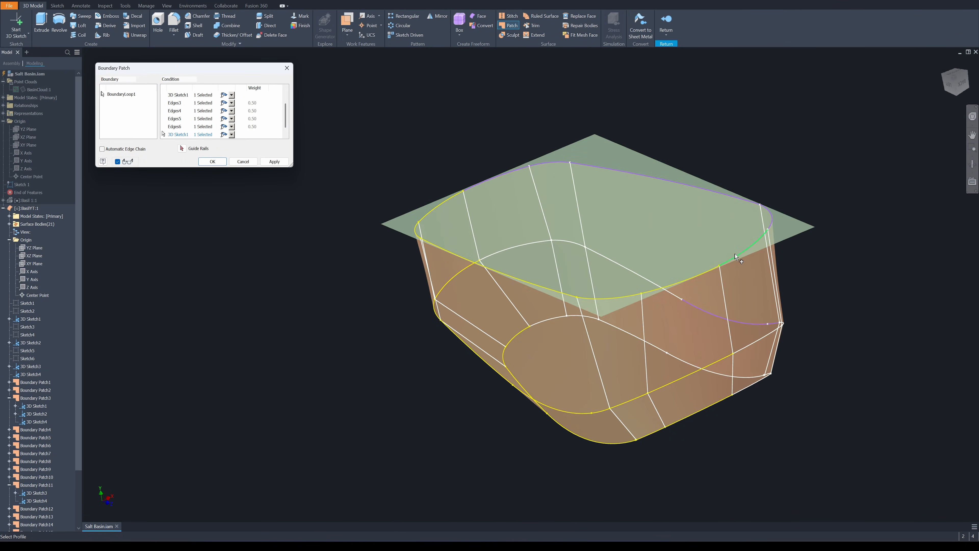
pyautogui.press('Return')
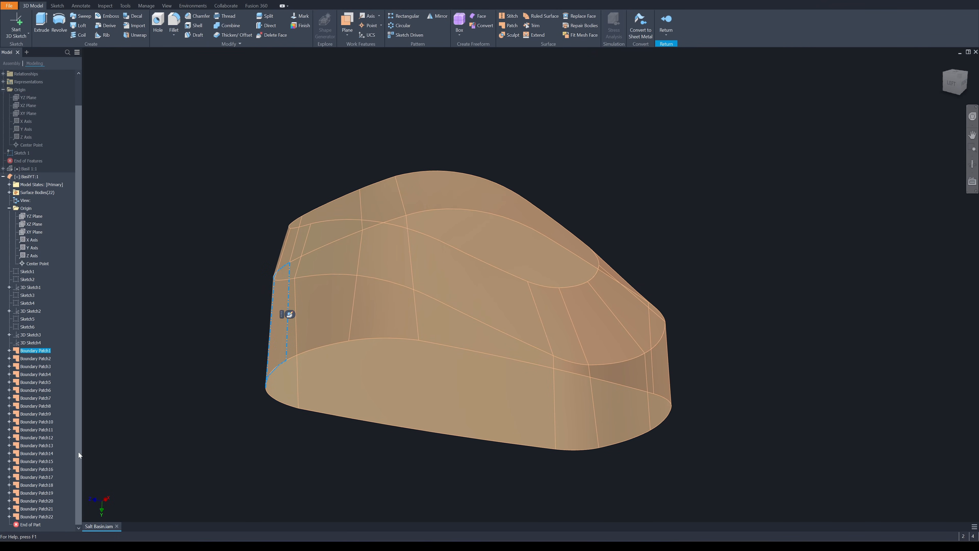
# Step: Stitch all the boundary patches into one solid body
pyautogui.click(509, 17)
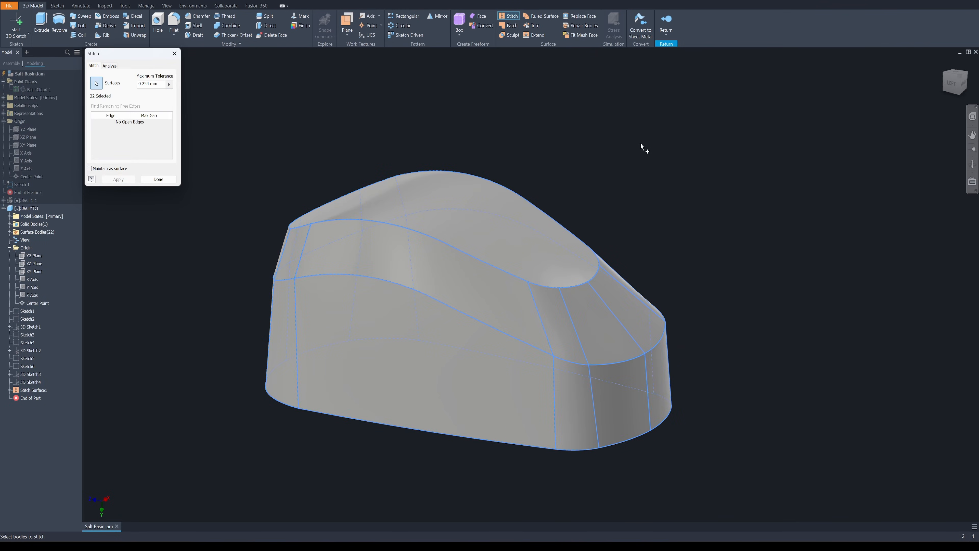
pyautogui.click(159, 179)
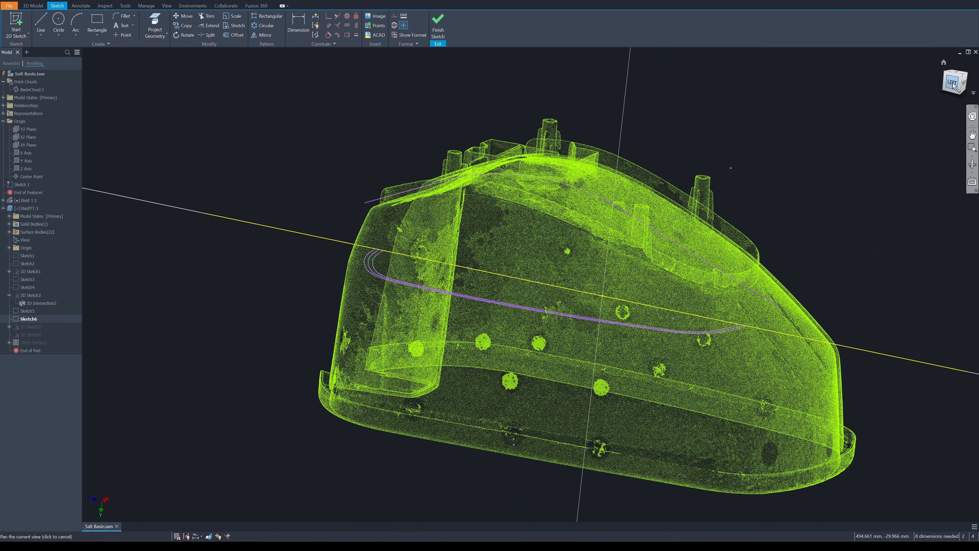
# Step: Offset the top surface's side profile curve in the sketch by 1 mm
pyautogui.click(954, 84)
pyautogui.scroll(5, 539, 239)
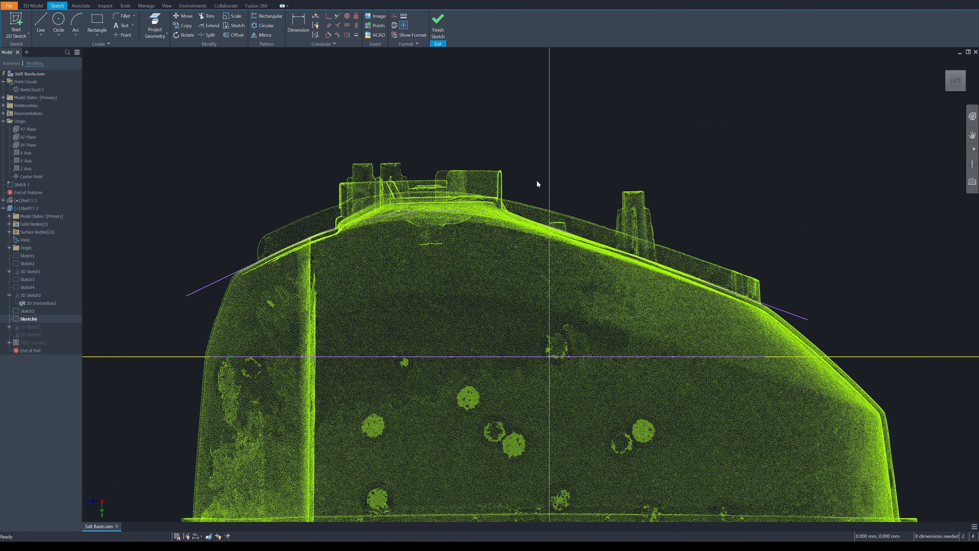
pyautogui.scroll(3, 256, 238)
pyautogui.press('o')
pyautogui.scroll(3, 467, 201)
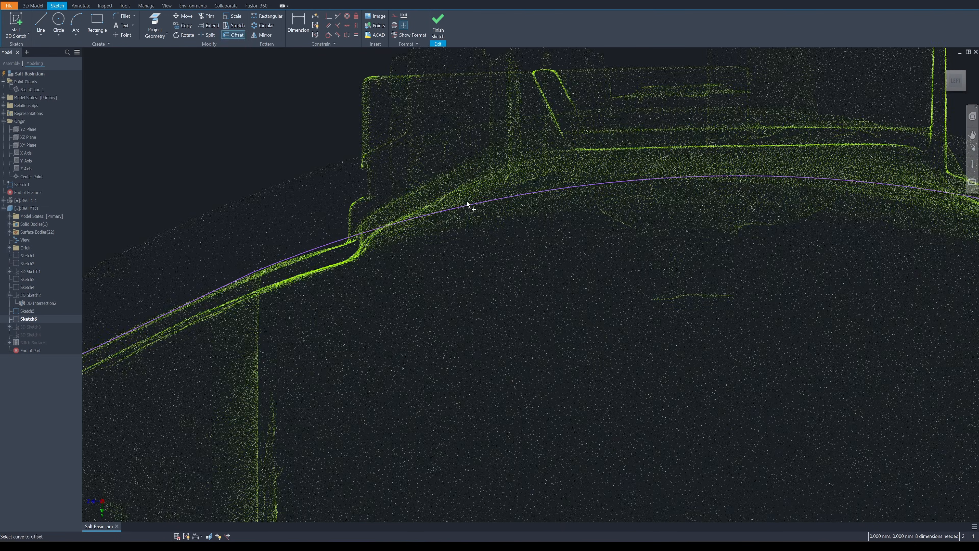
pyautogui.write('1')
pyautogui.press('Tab')
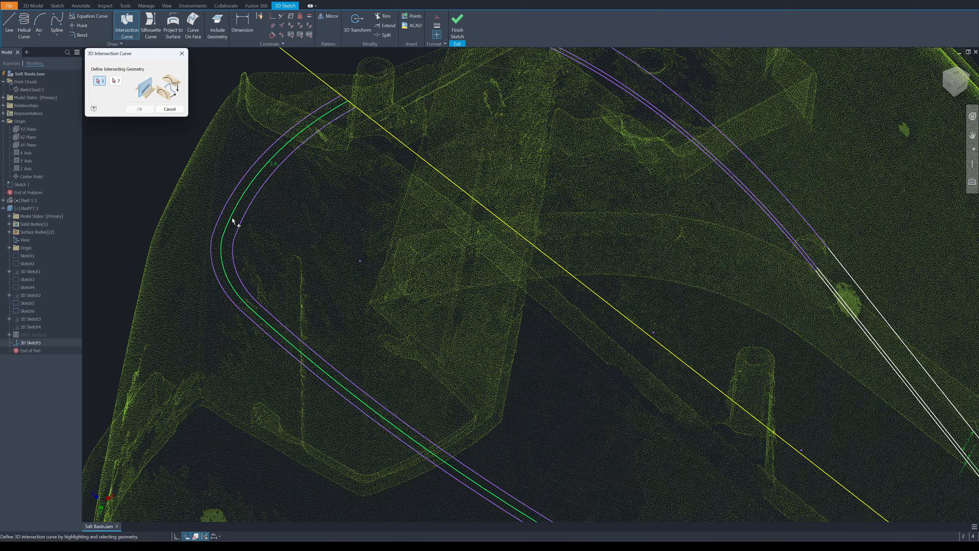
# Step: Create 3D intersection curves between the two rib outlines and the lower offset side profile
pyautogui.click(232, 219)
pyautogui.scroll(-4, 221, 141)
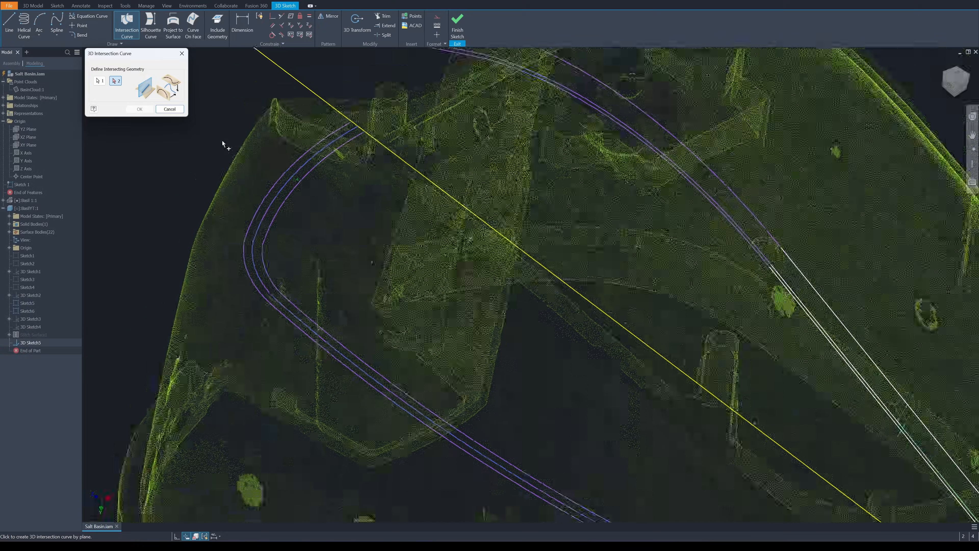
pyautogui.keyDown('shift'); pyautogui.moveTo(304, 166); pyautogui.dragTo(317, 170, button='middle'); pyautogui.keyUp('shift')
pyautogui.scroll(3, 370, 160)
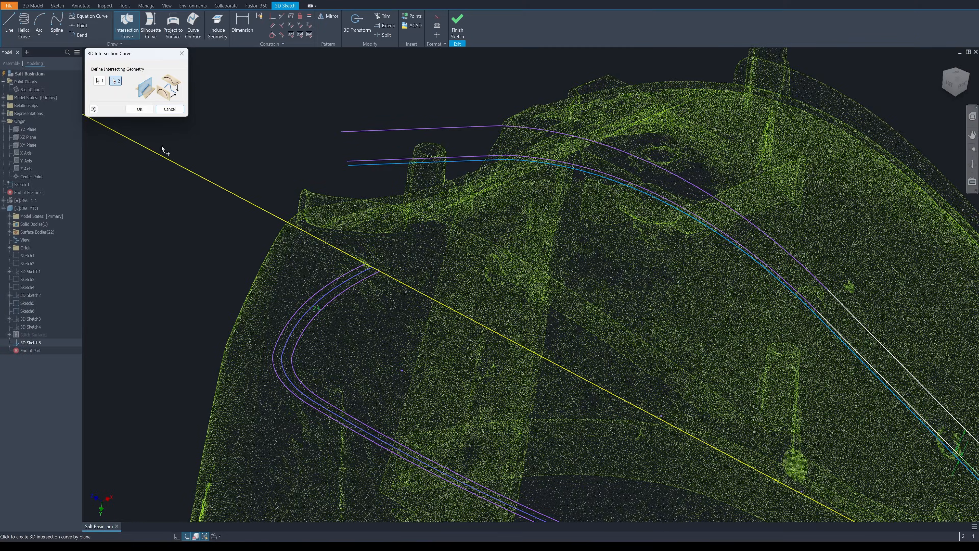
pyautogui.click(140, 109)
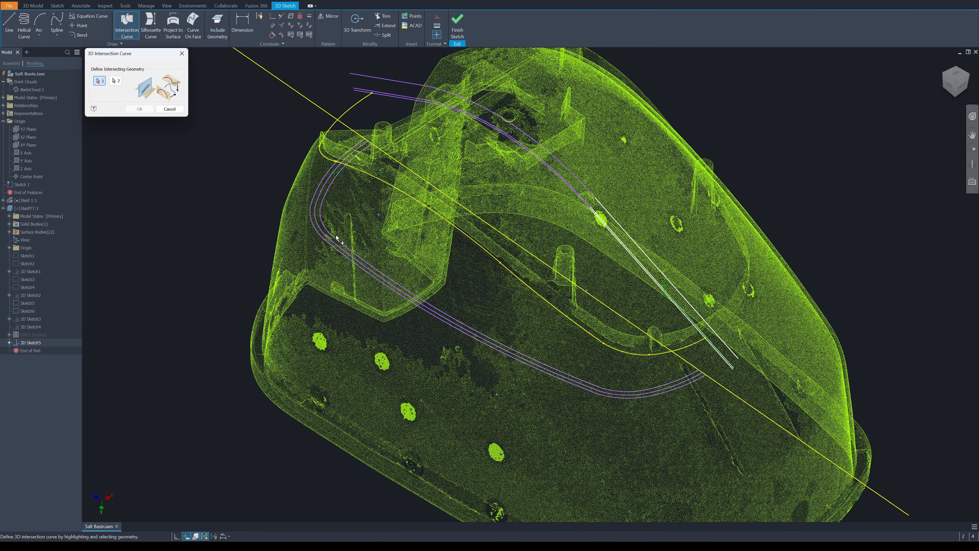
pyautogui.keyDown('shift'); pyautogui.moveTo(422, 163); pyautogui.dragTo(423, 149, button='middle'); pyautogui.keyUp('shift')
pyautogui.click(440, 106)
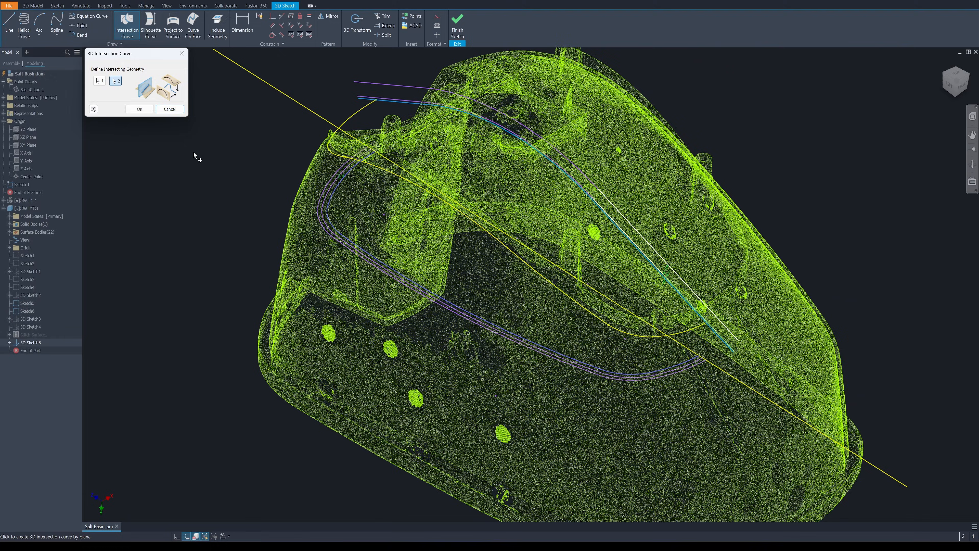
pyautogui.click(139, 110)
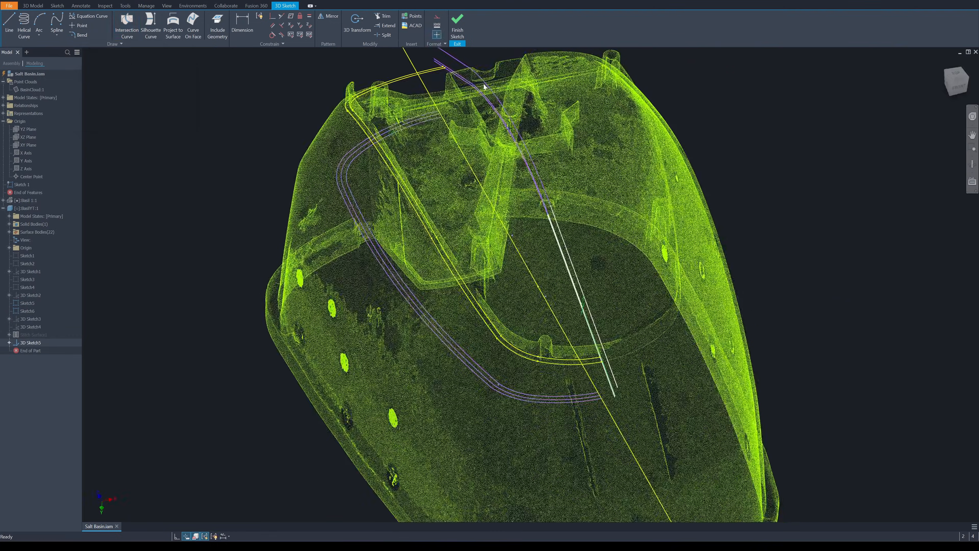
# Step: Create a 3D intersection curve between the rib outline and the uppermost side profile
pyautogui.keyDown('shift'); pyautogui.moveTo(484, 162); pyautogui.dragTo(661, 370, button='middle'); pyautogui.keyUp('shift')
pyautogui.keyDown('shift'); pyautogui.moveTo(690, 327); pyautogui.dragTo(736, 316, button='middle'); pyautogui.keyUp('shift')
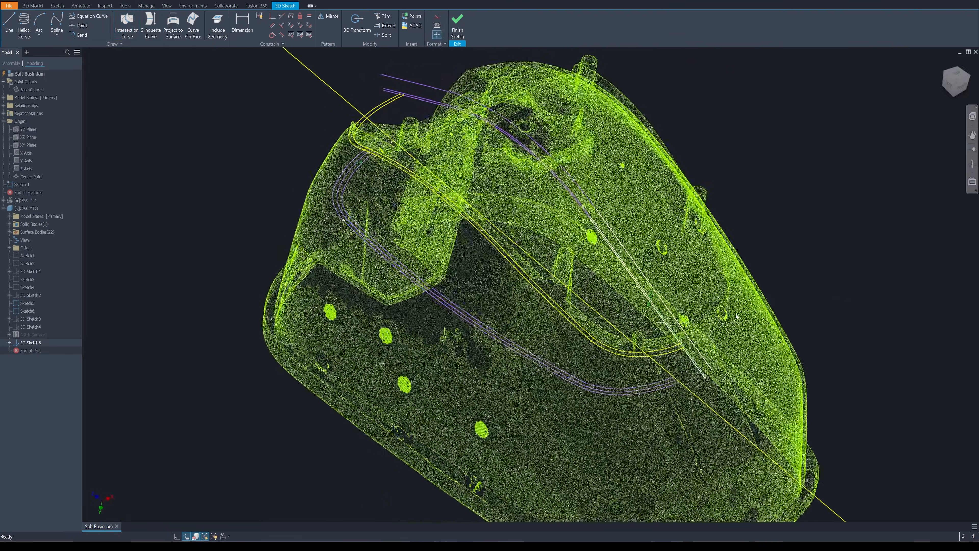
pyautogui.click(127, 26)
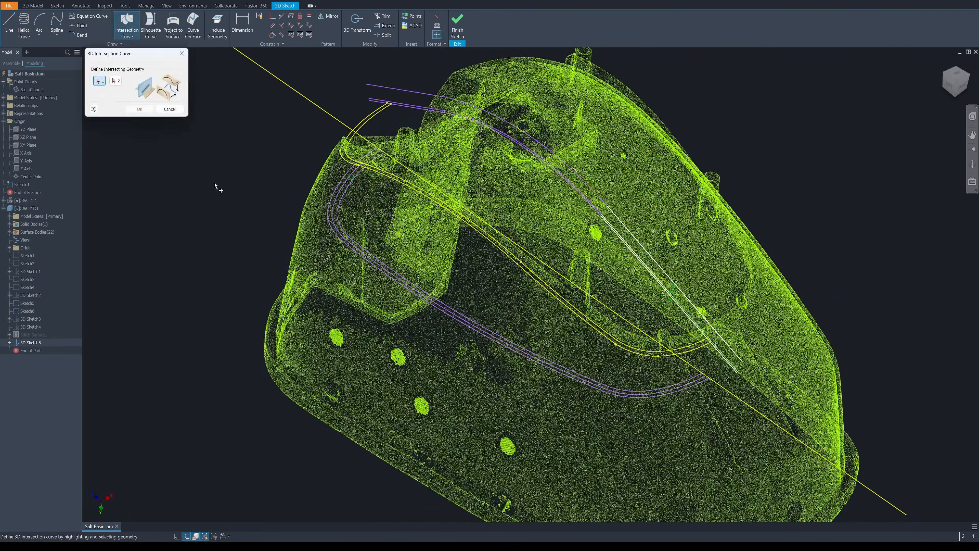
pyautogui.click(371, 112)
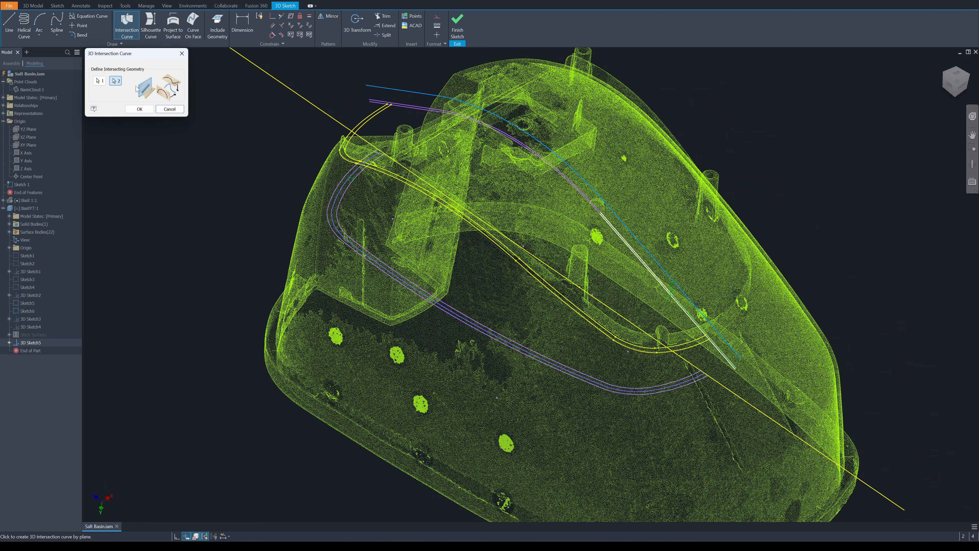
pyautogui.click(139, 110)
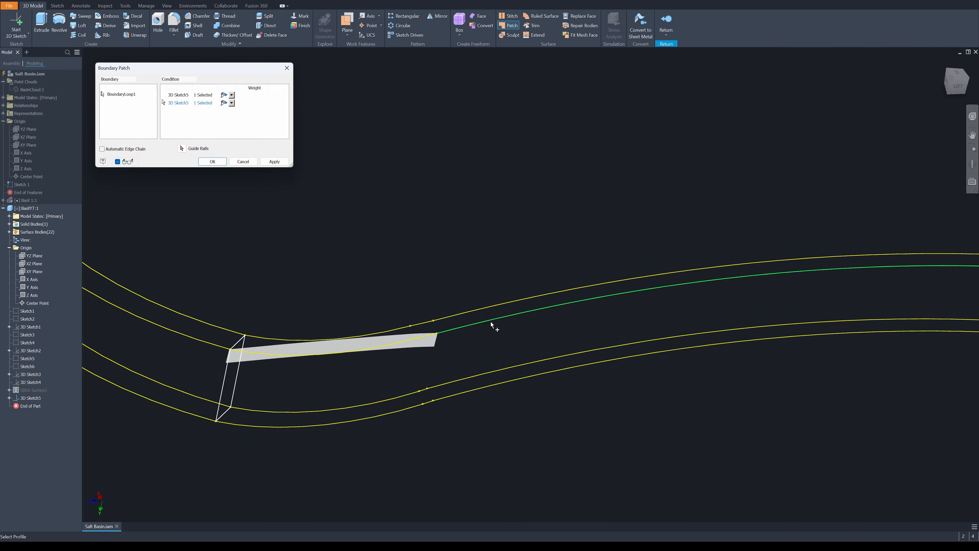
# Step: Fill the rib's first long wall and the adjoining outer wall sections with boundary patches
pyautogui.click(775, 372)
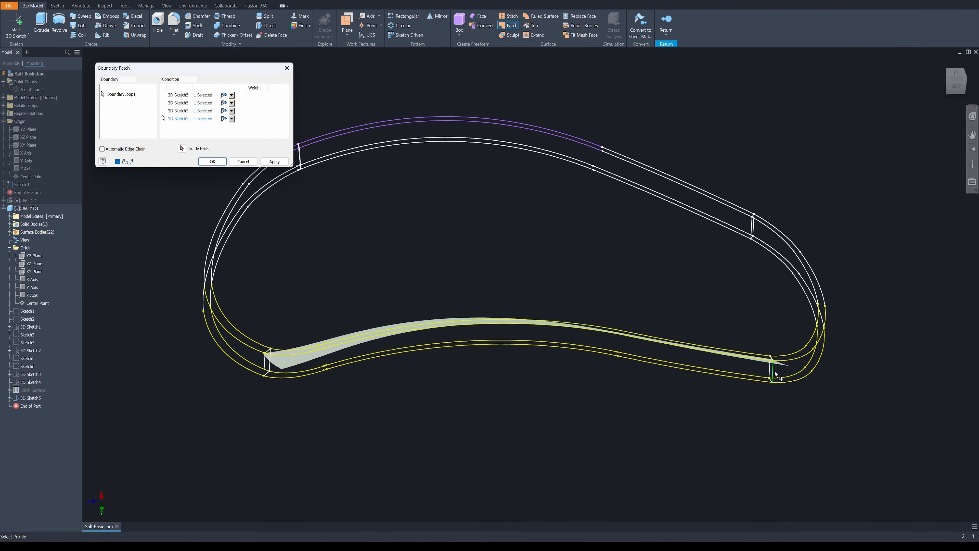
pyautogui.click(212, 162)
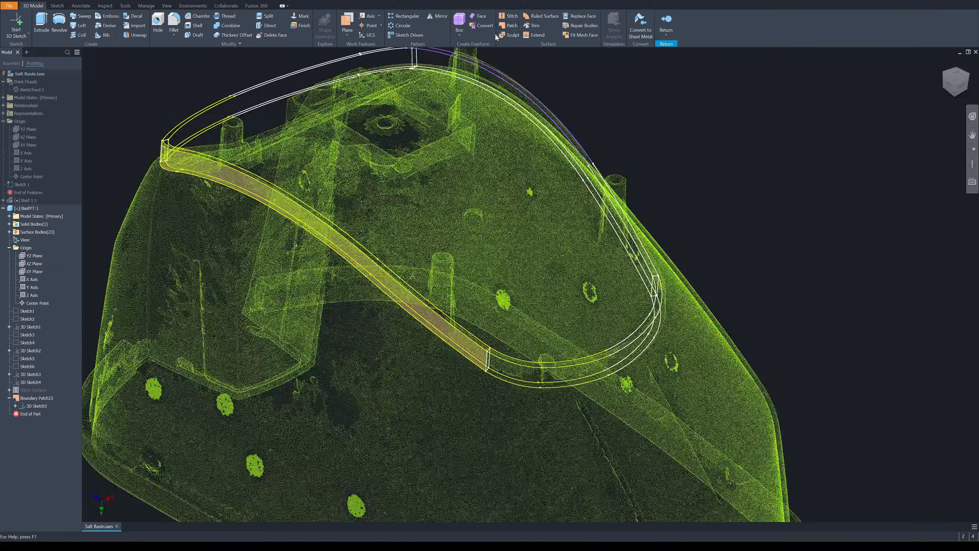
pyautogui.click(509, 26)
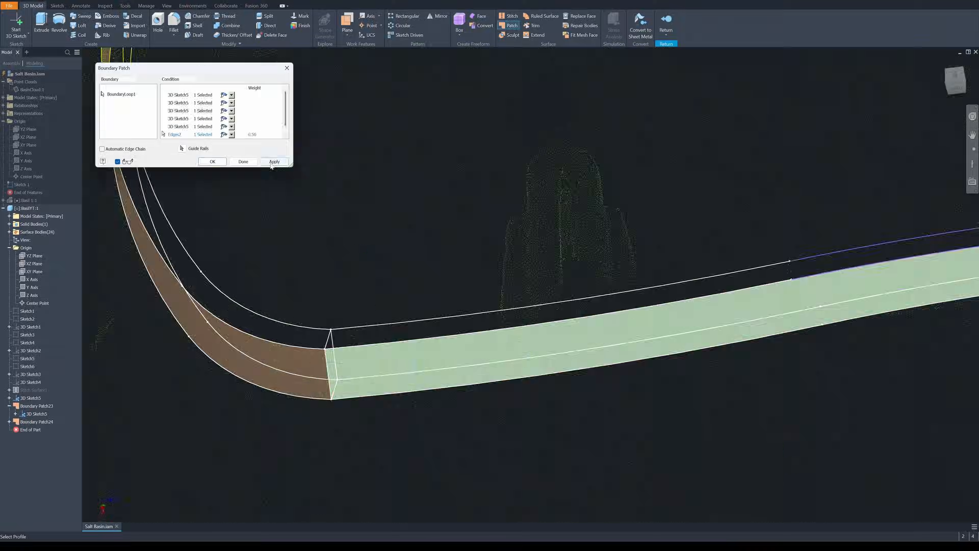
pyautogui.click(274, 161)
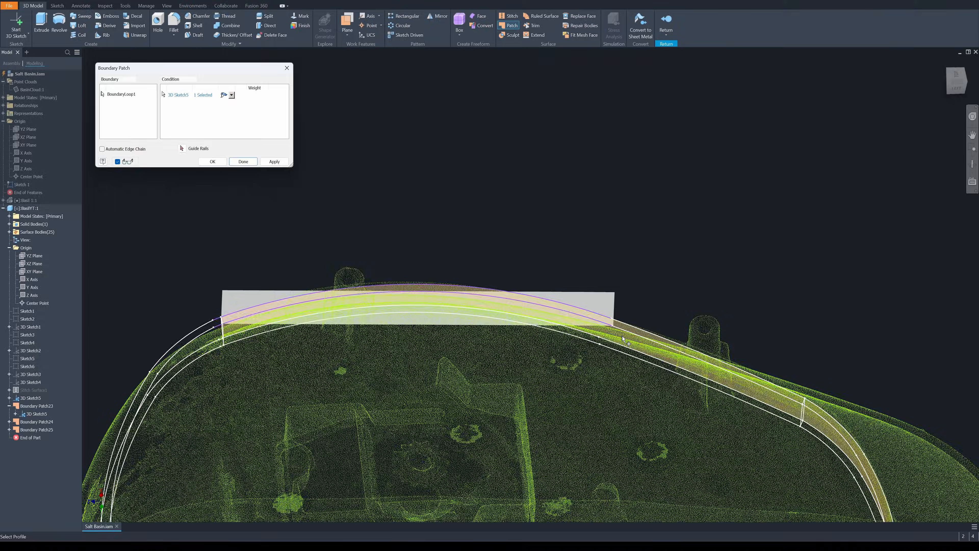
# Step: Cover the remaining open faces of the rib frame with boundary patches, selecting each section's curves and connecting end lines
pyautogui.click(616, 289)
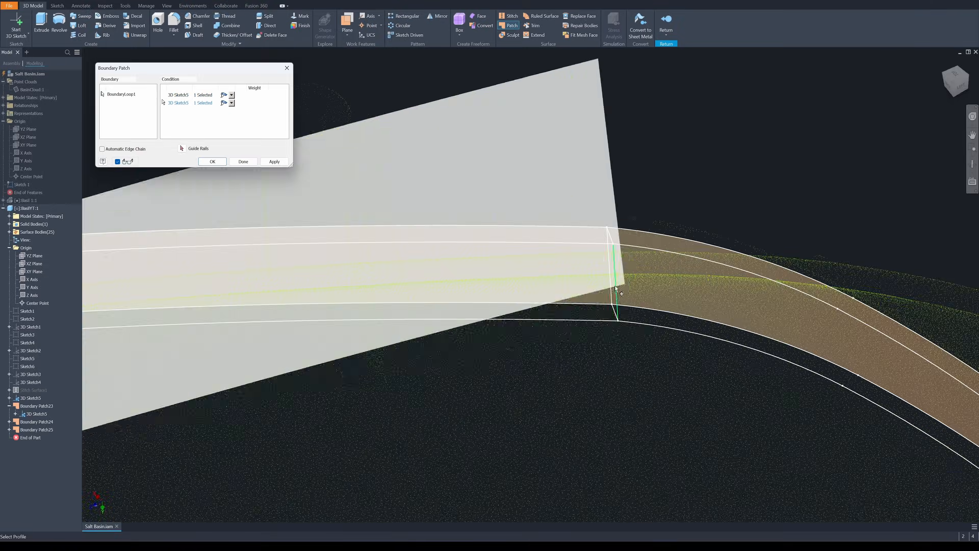
pyautogui.click(757, 293)
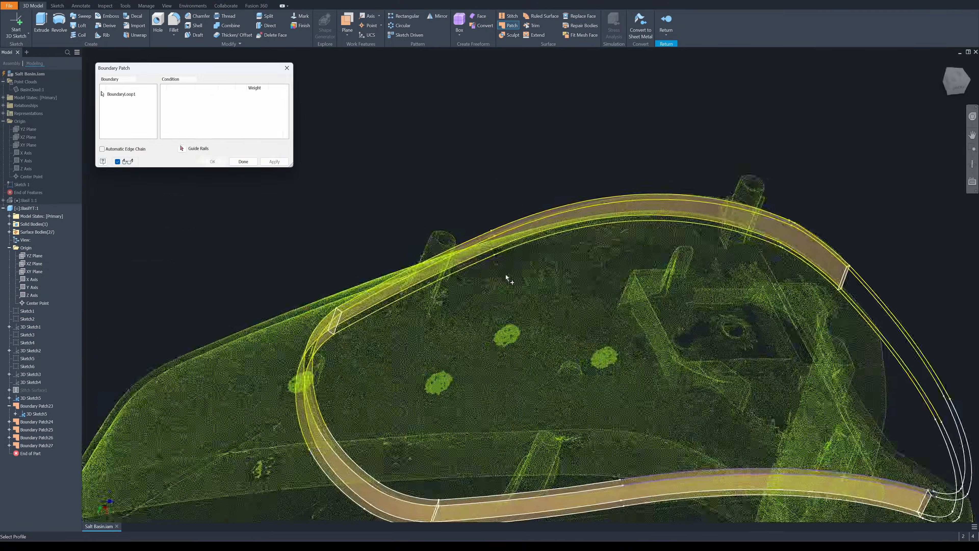
pyautogui.click(686, 259)
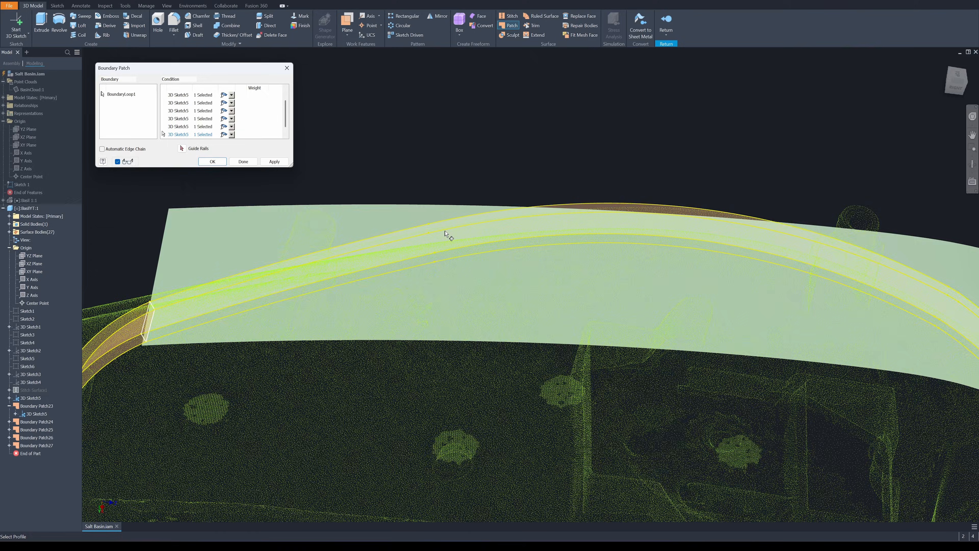
pyautogui.click(329, 307)
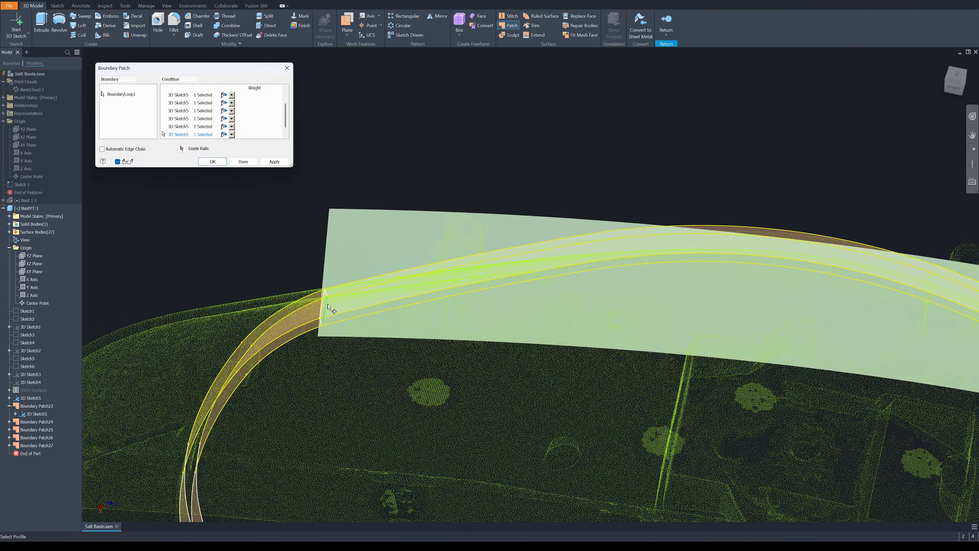
pyautogui.click(583, 325)
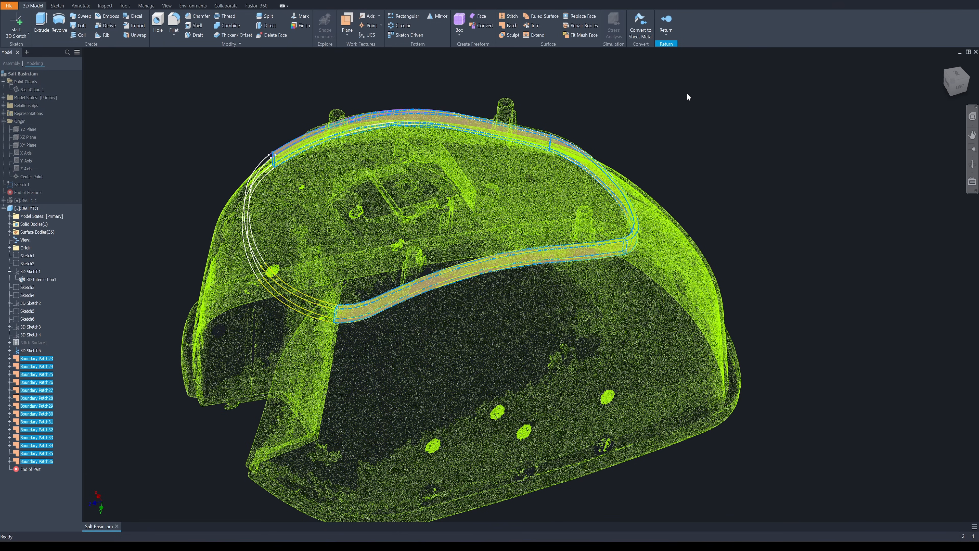
# Step: Stitch the 14 rib boundary patches into a solid body with a maximum tolerance of 0.254 mm
pyautogui.keyDown('shift'); pyautogui.moveTo(688, 96); pyautogui.dragTo(623, 65, button='middle'); pyautogui.keyUp('shift')
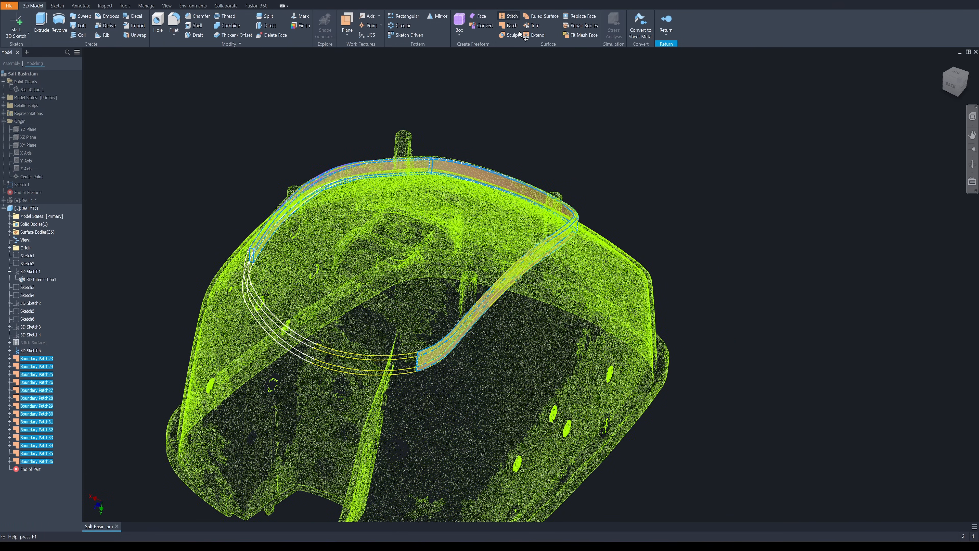
pyautogui.click(509, 15)
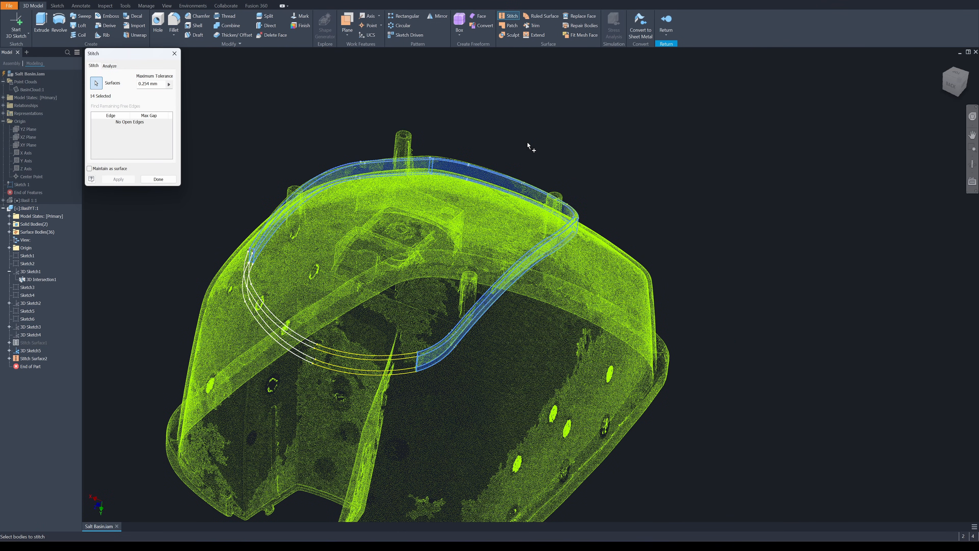
pyautogui.click(158, 179)
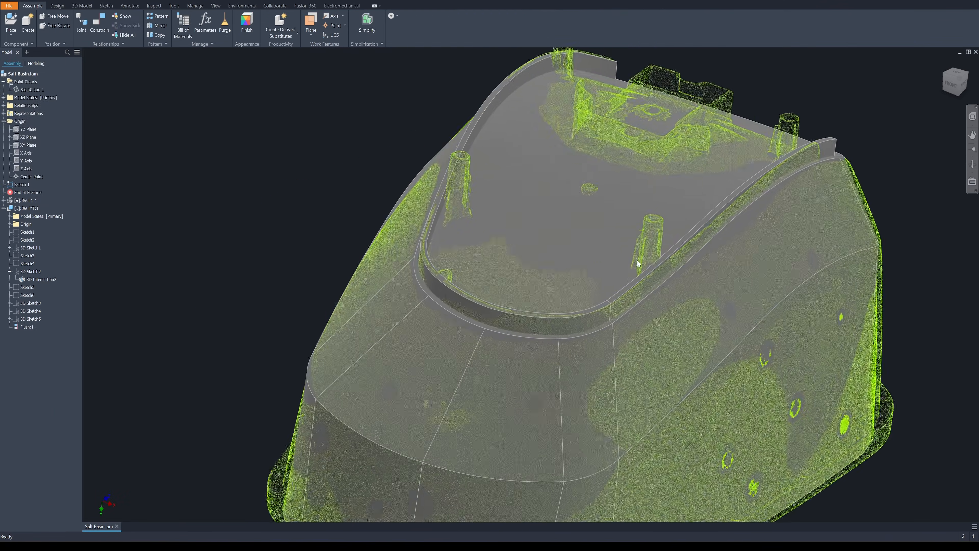
# Step: Shorten the rib by moving its open end face back along the rib with Direct Edit
pyautogui.keyDown('shift'); pyautogui.moveTo(637, 264); pyautogui.dragTo(839, 216, button='middle'); pyautogui.keyUp('shift')
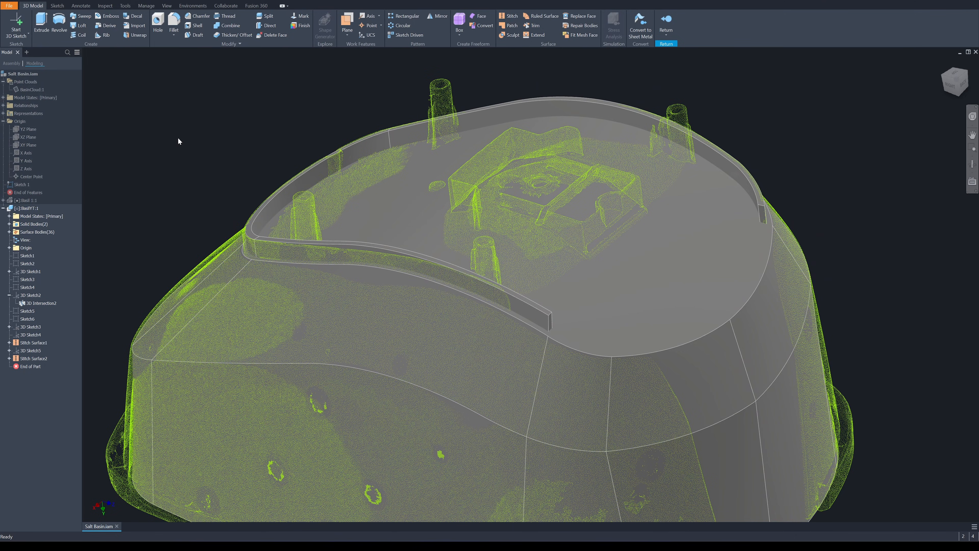
pyautogui.click(259, 29)
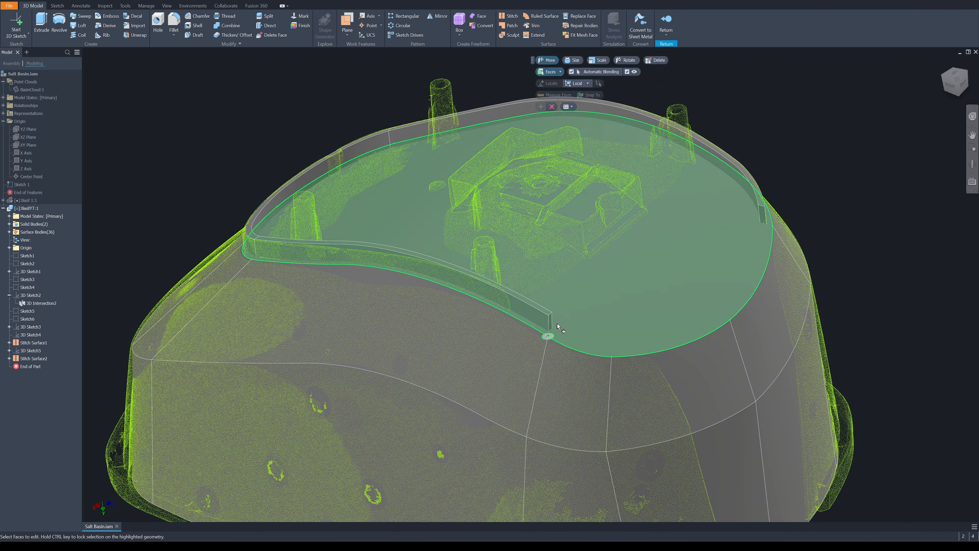
pyautogui.scroll(6, 560, 326)
pyautogui.click(529, 327)
pyautogui.scroll(-2, 549, 324)
pyautogui.keyDown('shift'); pyautogui.moveTo(549, 325); pyautogui.dragTo(554, 312, button='middle'); pyautogui.keyUp('shift')
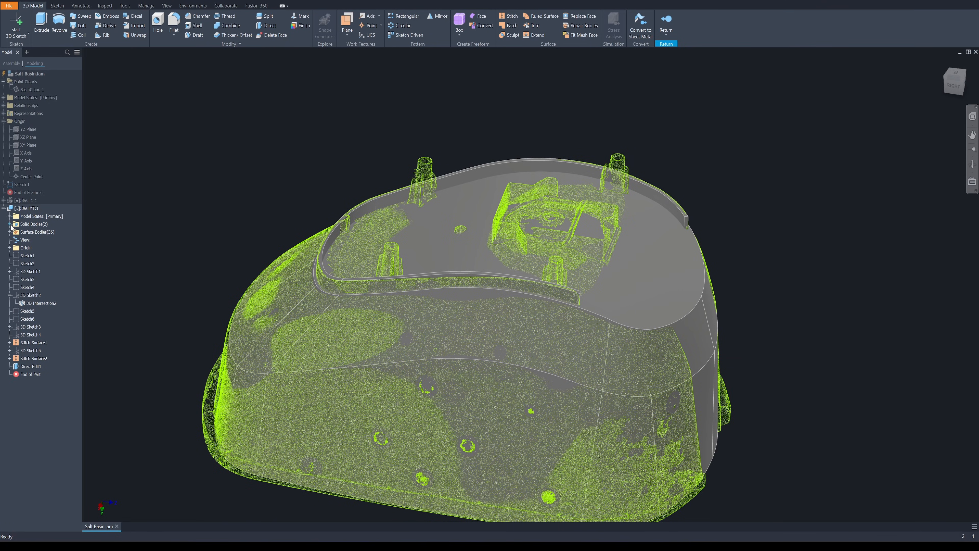
# Step: Join the rib solid to the basin solid with Combine
pyautogui.click(10, 225)
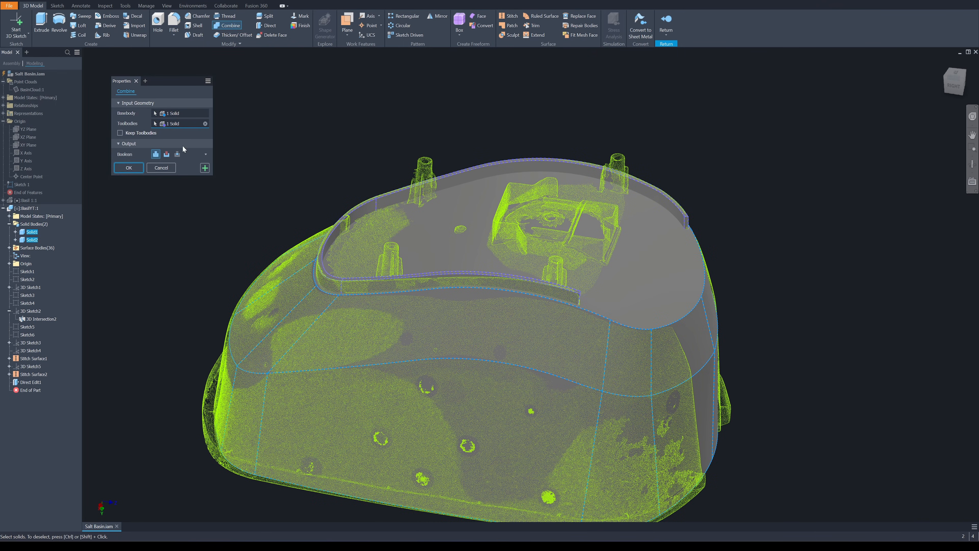
pyautogui.keyDown('shift'); pyautogui.moveTo(470, 301); pyautogui.dragTo(548, 316, button='middle'); pyautogui.keyUp('shift')
pyautogui.scroll(1, 539, 316)
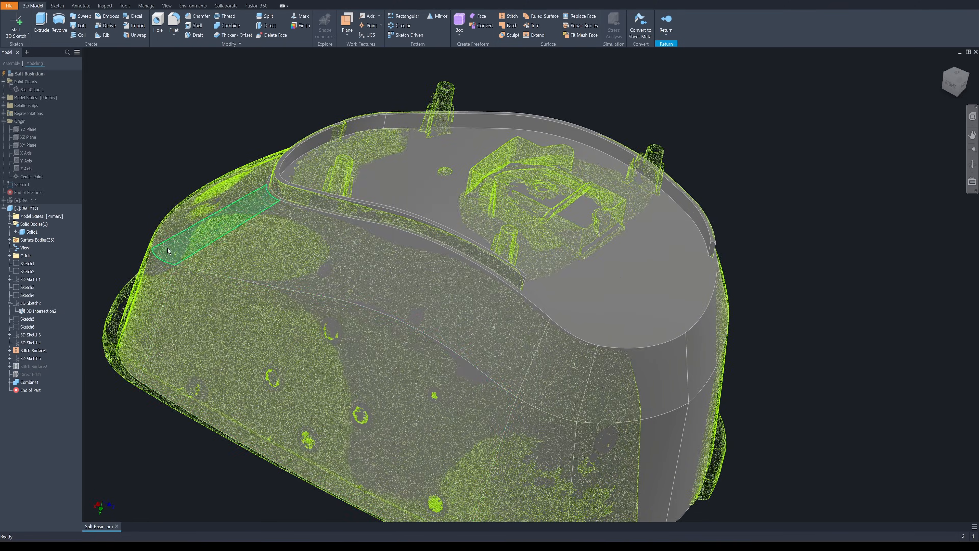
pyautogui.keyDown('shift'); pyautogui.moveTo(610, 387); pyautogui.dragTo(724, 196, button='middle'); pyautogui.keyUp('shift')
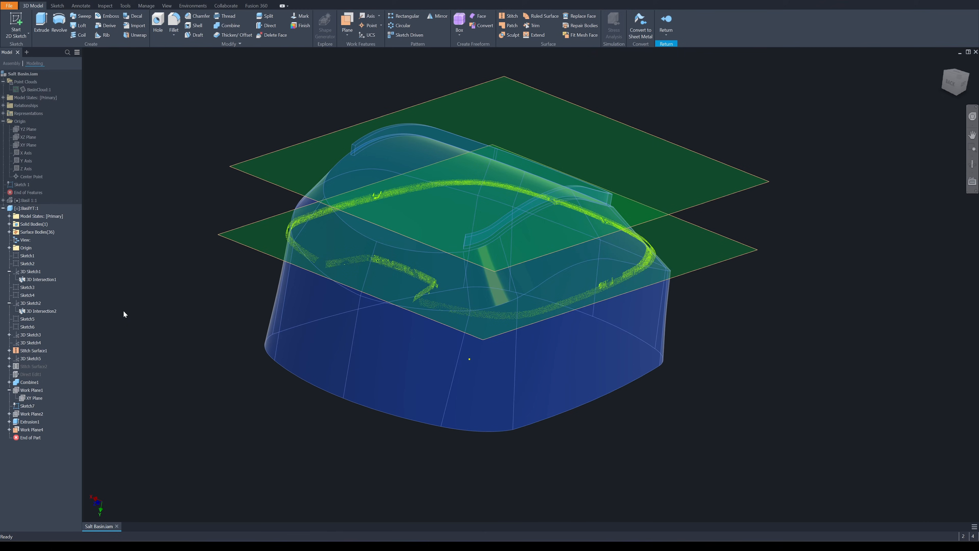
# Step: Start a sketch on the lower work plane and trace the scanned recess section with an arc and slanted side lines
pyautogui.press('s')
pyautogui.click(262, 251)
pyautogui.press('l')
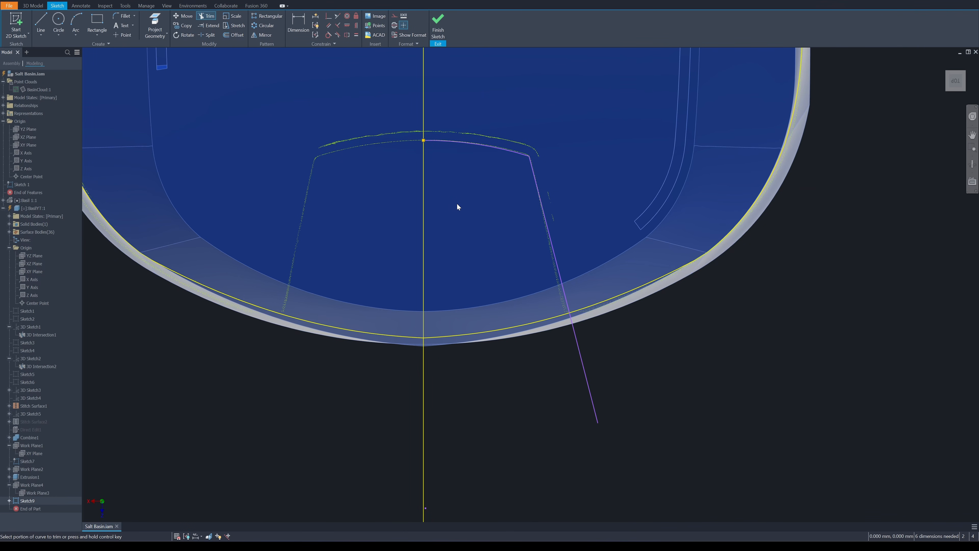
pyautogui.rightClick(426, 421)
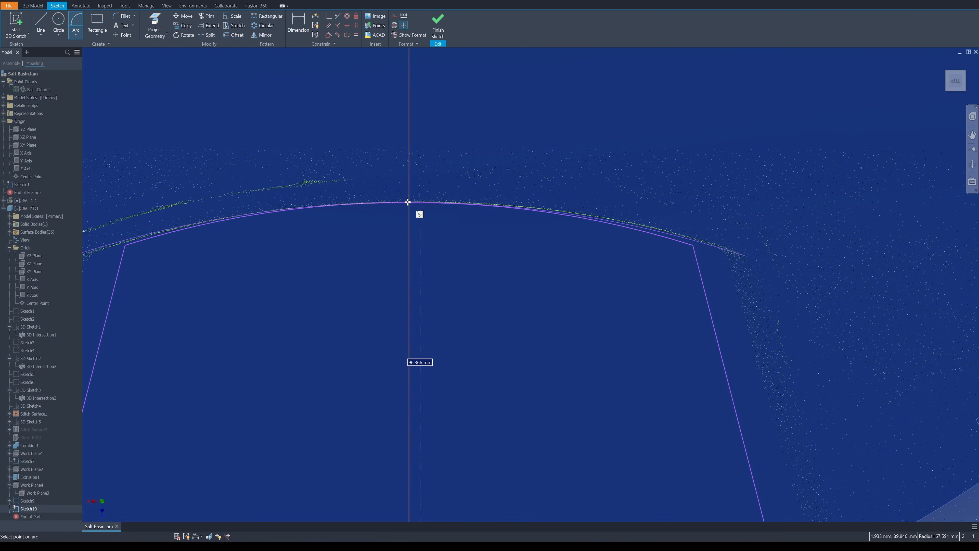
# Step: Trace the recess outline with an arc and straight lines in two more sketches, the second one at the basin's base
pyautogui.click(409, 202)
pyautogui.scroll(-4, 501, 148)
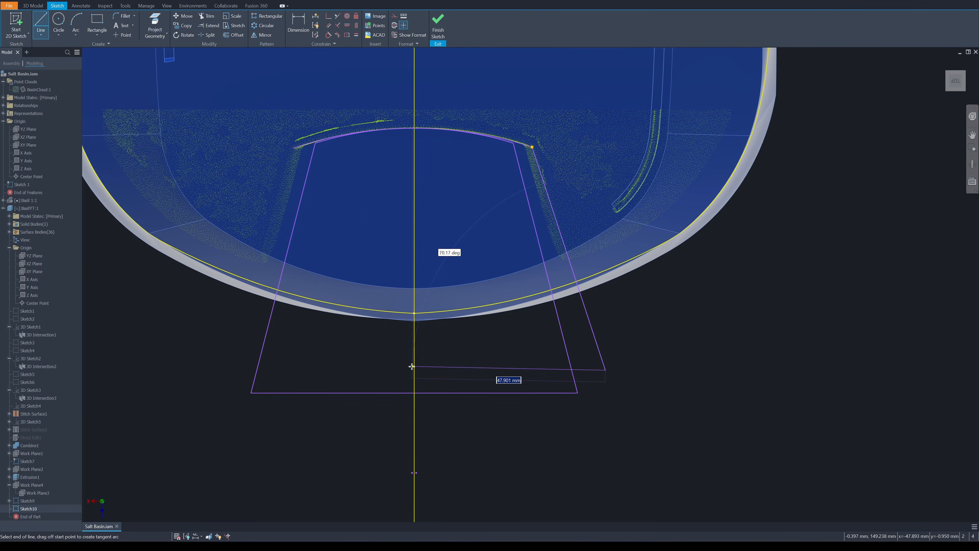
pyautogui.rightClick(467, 347)
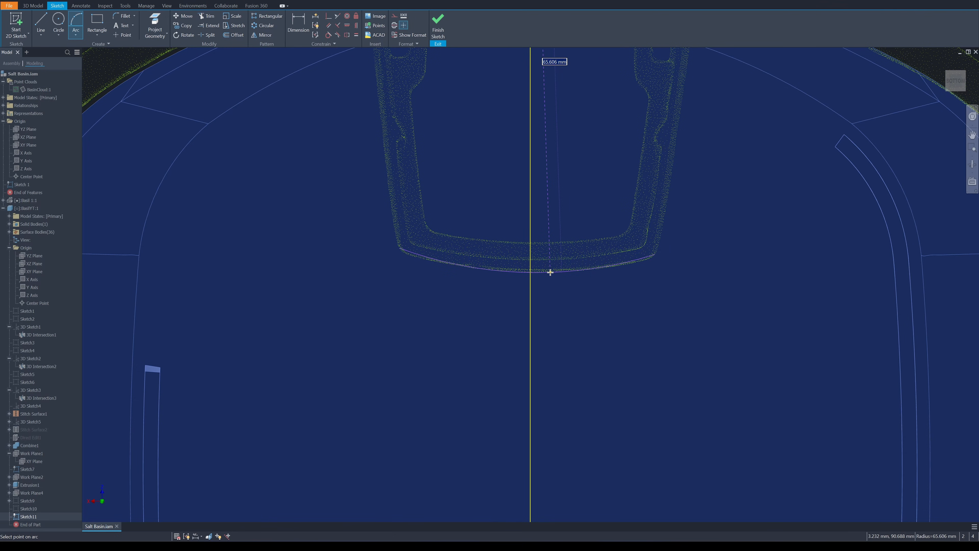
pyautogui.click(550, 272)
pyautogui.scroll(-4, 474, 168)
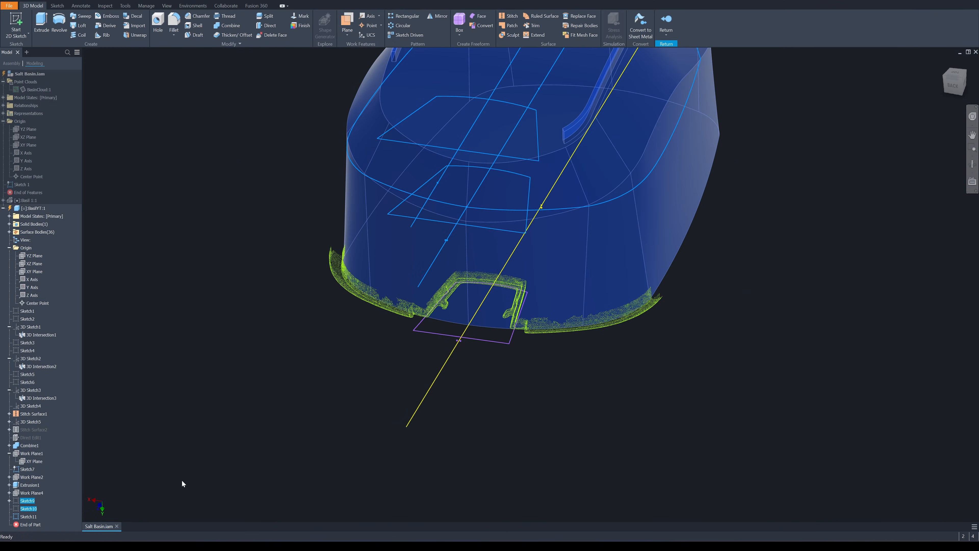
# Step: Cut the recess from the basin by lofting through the base, middle and upper recess sketches
pyautogui.keyDown('shift'); pyautogui.moveTo(207, 428); pyautogui.dragTo(443, 372, button='middle'); pyautogui.keyUp('shift')
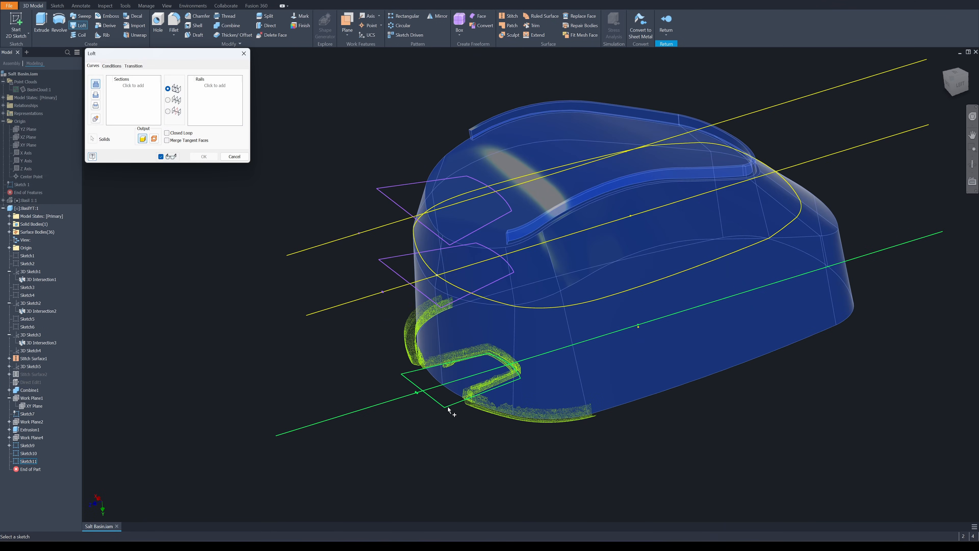
pyautogui.click(133, 94)
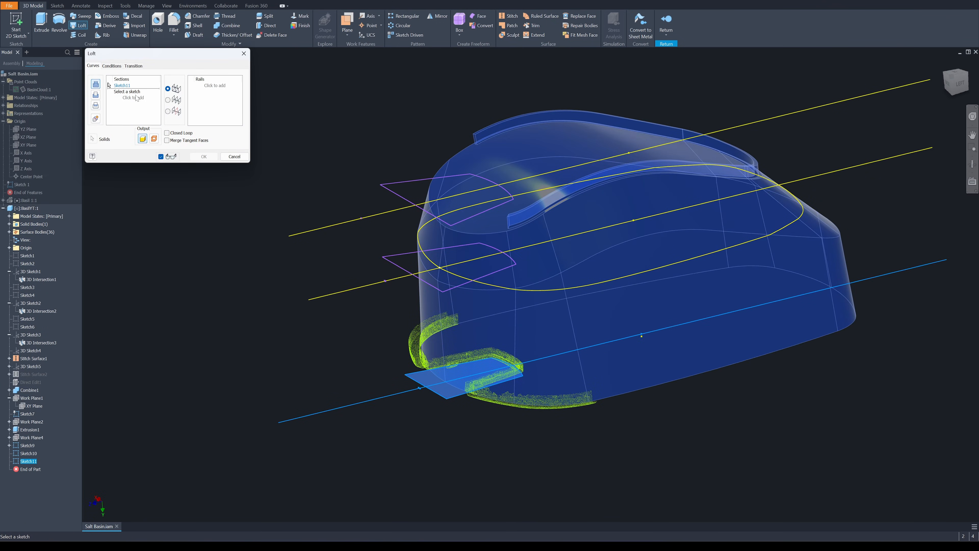
pyautogui.click(387, 254)
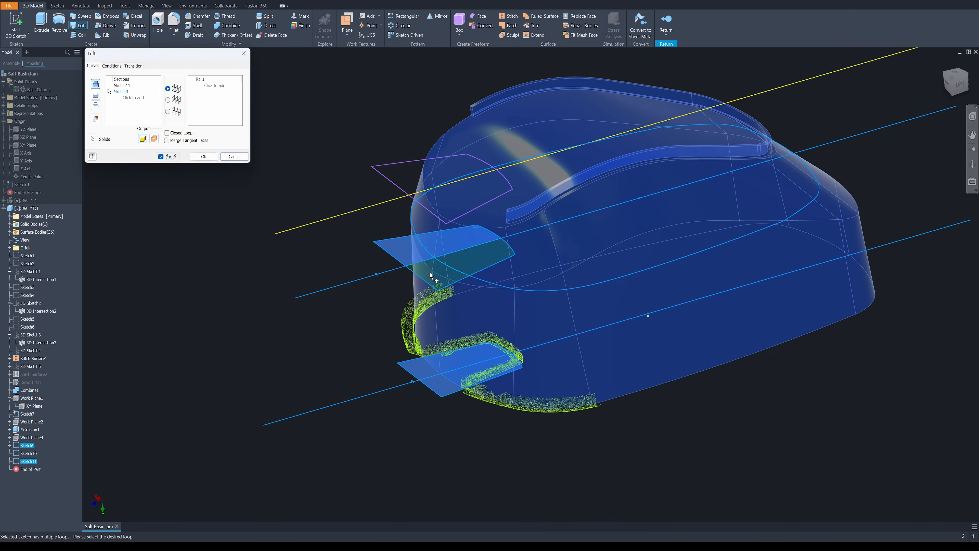
pyautogui.click(141, 101)
pyautogui.scroll(3, 327, 165)
pyautogui.click(370, 182)
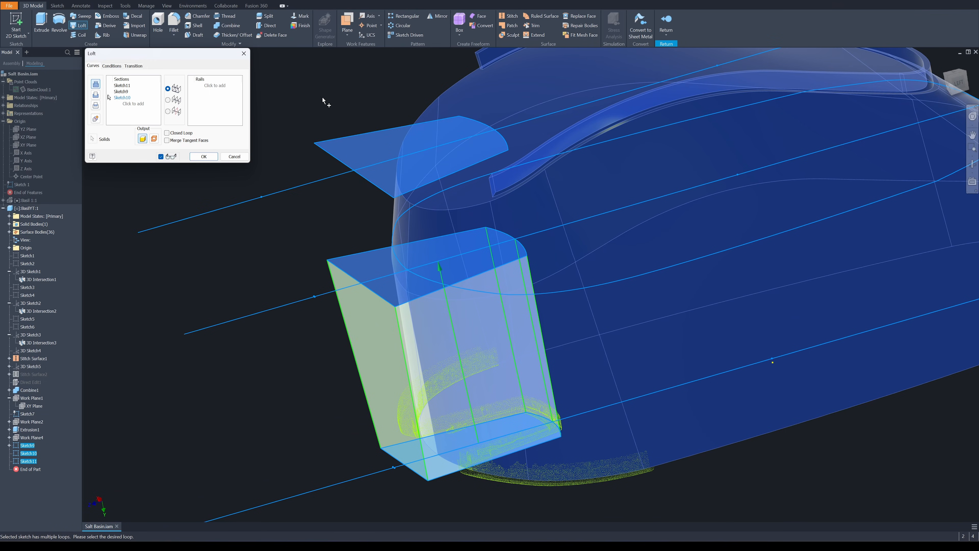
pyautogui.click(96, 95)
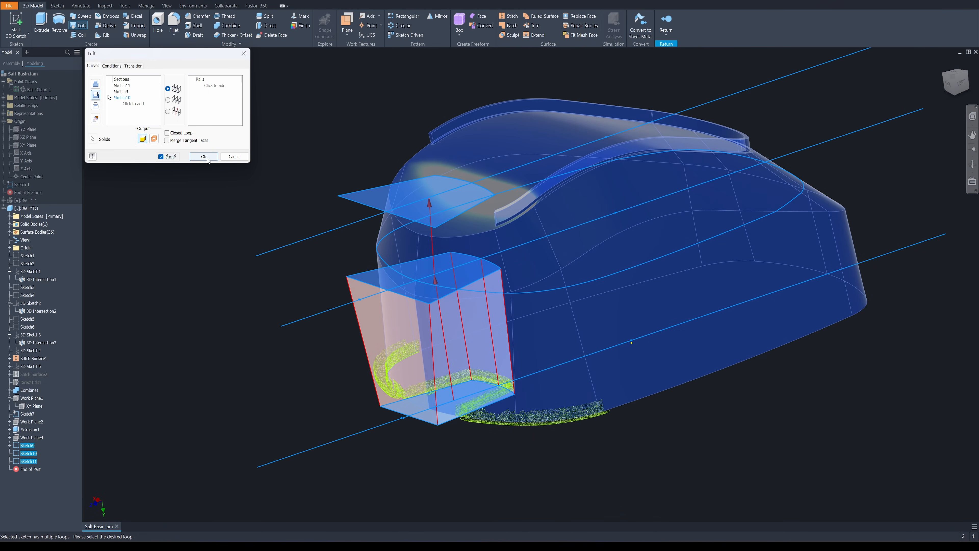
pyautogui.click(207, 159)
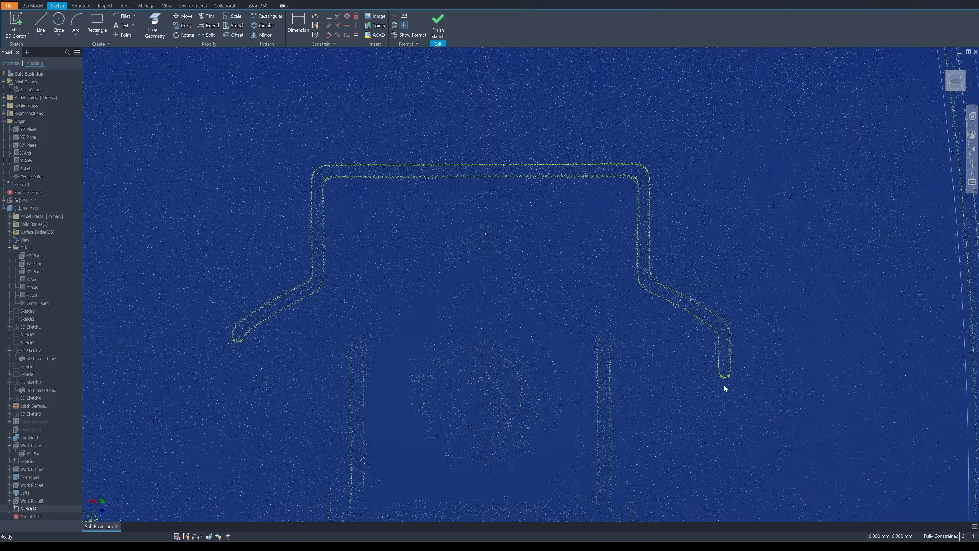
# Step: Trace the scanned stepped wall beside the recess with connected straight lines and adjust the endpoints to the point cloud
pyautogui.doubleClick(341, 273)
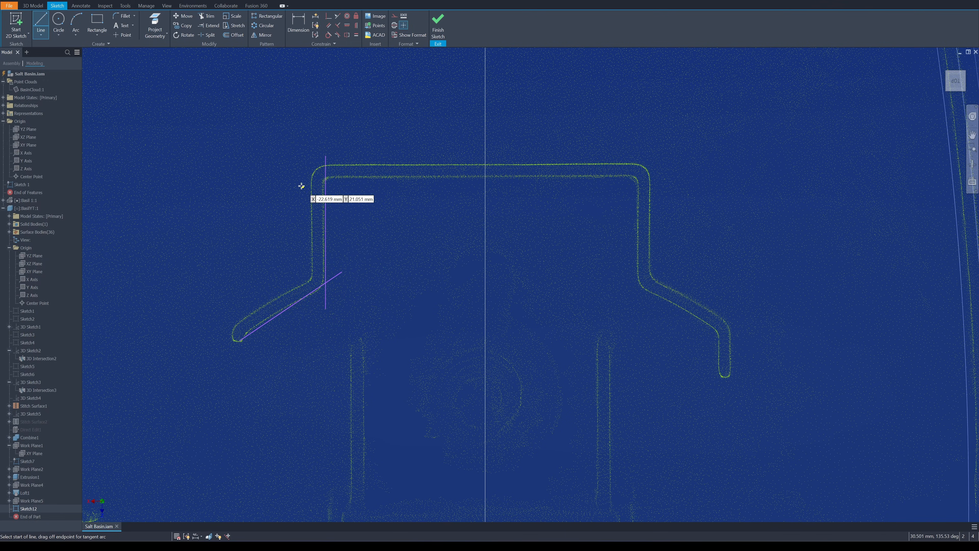
pyautogui.doubleClick(639, 326)
pyautogui.click(614, 269)
pyautogui.press('Escape')
pyautogui.scroll(3, 718, 356)
pyautogui.moveTo(716, 356); pyautogui.dragTo(721, 359)
pyautogui.moveTo(679, 287); pyautogui.dragTo(681, 285)
pyautogui.scroll(-2, 732, 215)
pyautogui.moveTo(690, 136); pyautogui.dragTo(821, 258, button='middle')
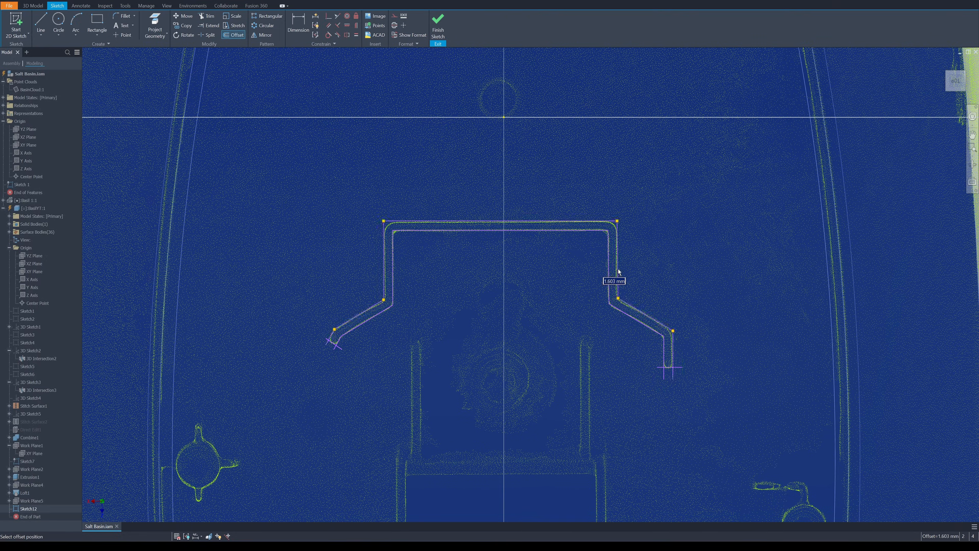
# Step: Offset the traced wall outline to give it thickness and trim the overlapping end lines into a closed profile
pyautogui.scroll(4, 353, 349)
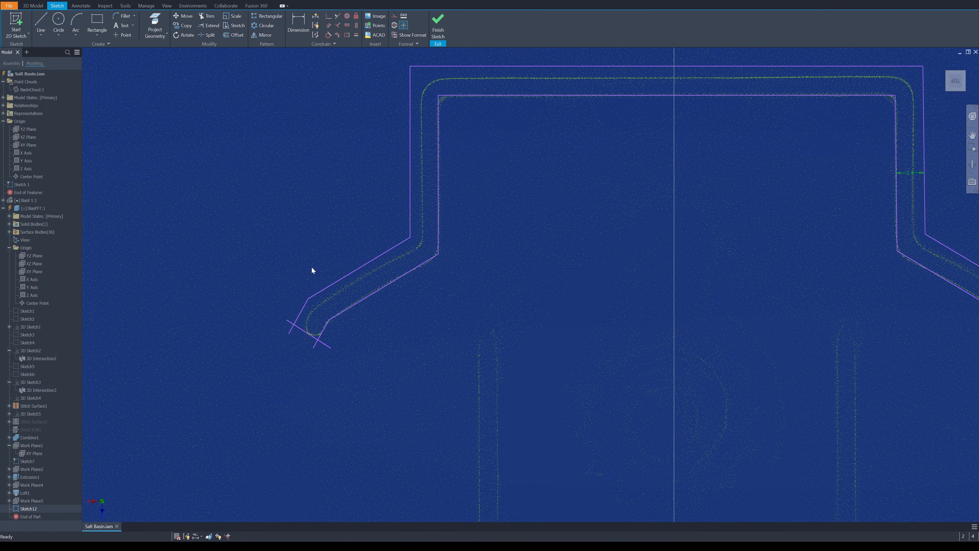
pyautogui.rightClick(373, 335)
pyautogui.scroll(4, 324, 349)
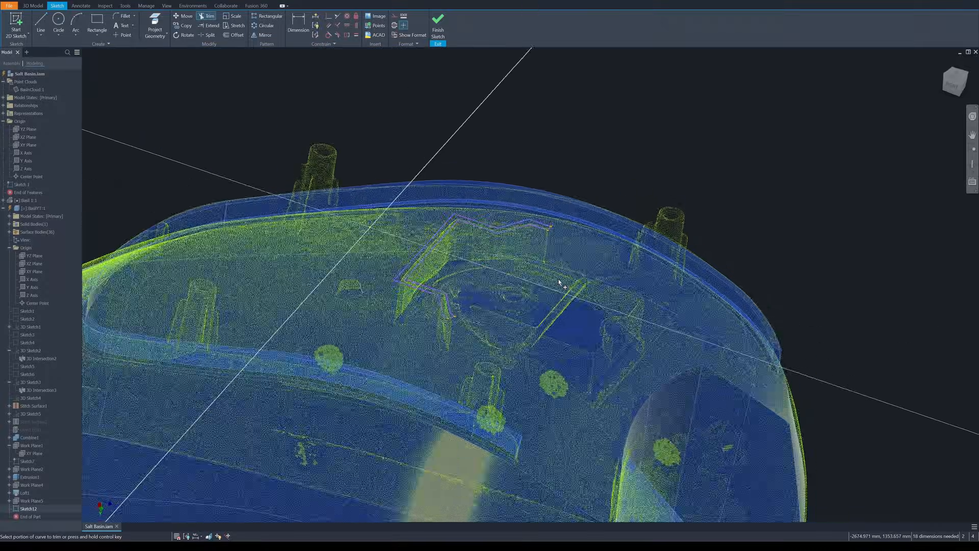
# Step: Extrude the box and adjoining rib wall profiles 24.75 mm toward the basin's top surface, joined to the body
pyautogui.press('e')
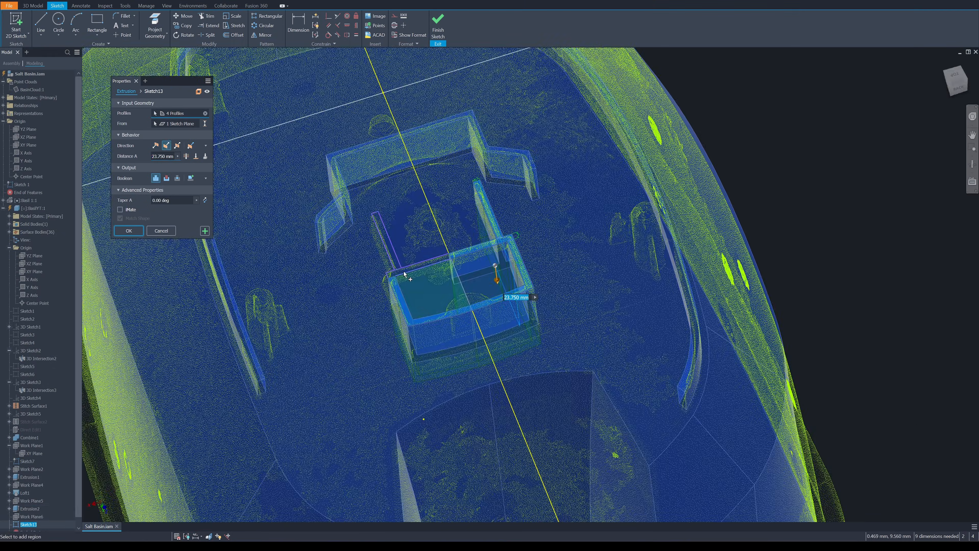
pyautogui.click(388, 206)
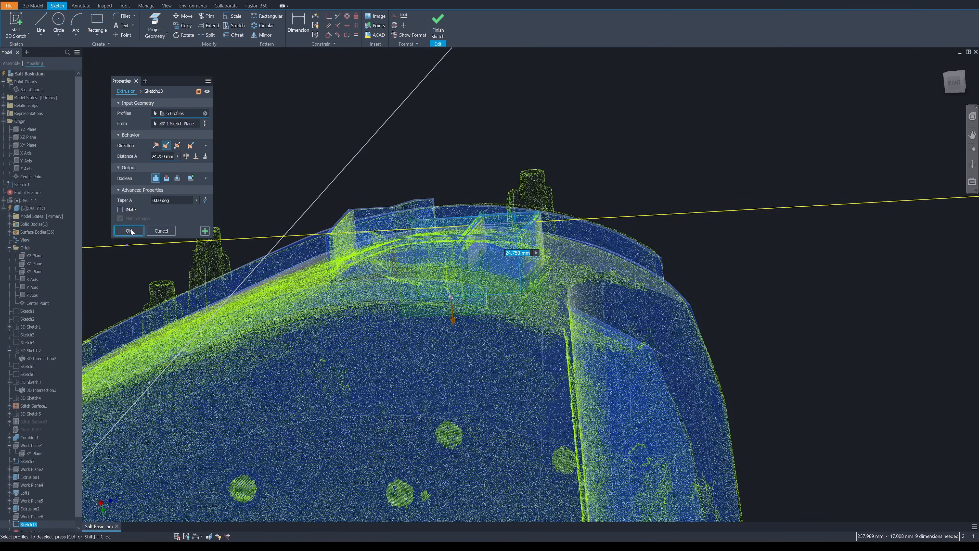
pyautogui.click(129, 231)
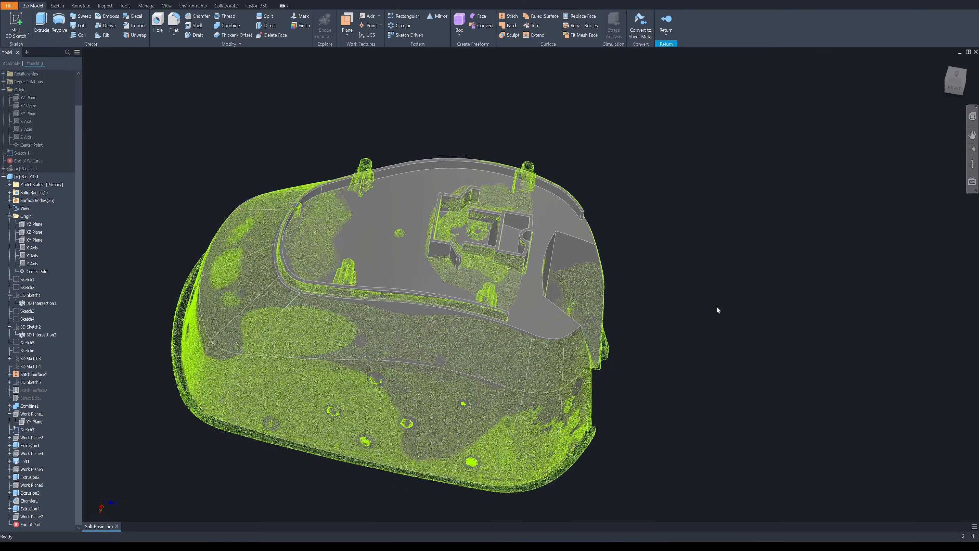
# Step: Extrude the notched pocket profile inside the box walls 21.5 mm as a cut
pyautogui.keyDown('shift'); pyautogui.moveTo(717, 307); pyautogui.dragTo(267, 120, button='middle'); pyautogui.keyUp('shift')
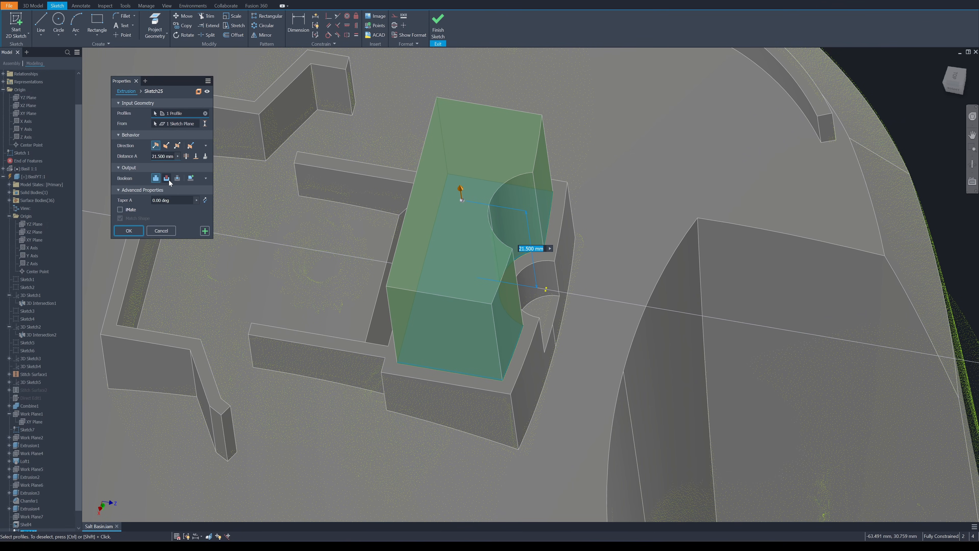
pyautogui.click(168, 179)
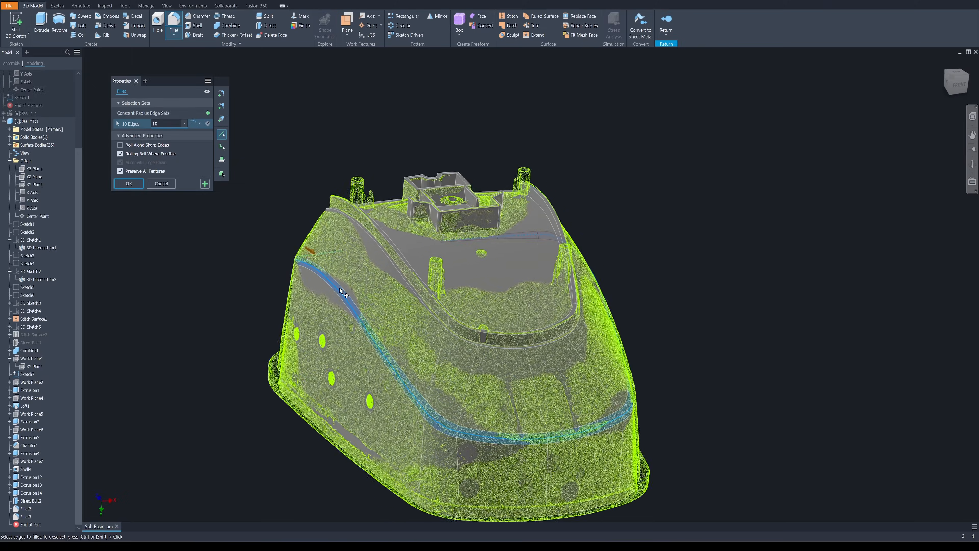
# Step: Fillet the basin's shoulder edges with a 10 mm radius and extrude the two post profiles 5.5 mm
pyautogui.keyDown('shift'); pyautogui.moveTo(662, 263); pyautogui.dragTo(805, 401, button='middle'); pyautogui.keyUp('shift')
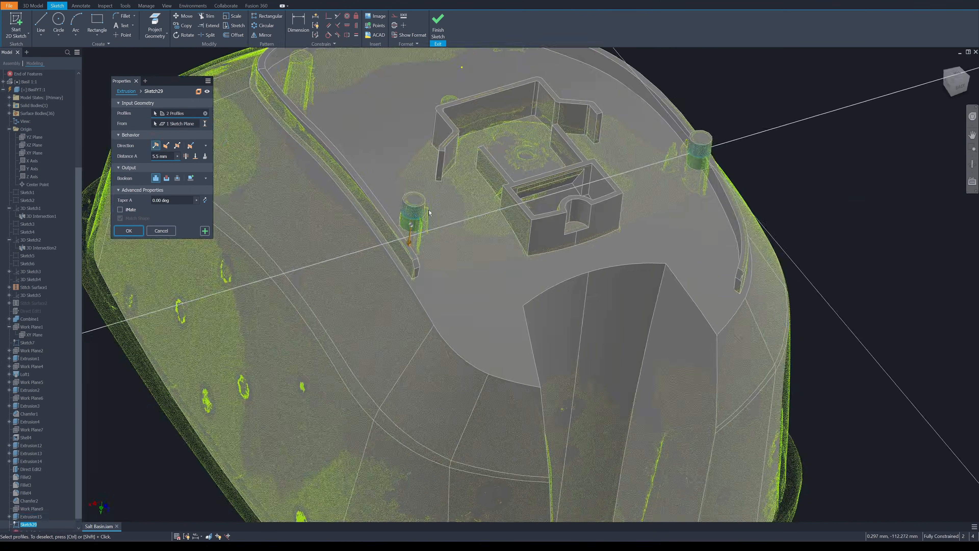
pyautogui.keyDown('shift'); pyautogui.moveTo(429, 213); pyautogui.dragTo(466, 246, button='middle'); pyautogui.keyUp('shift')
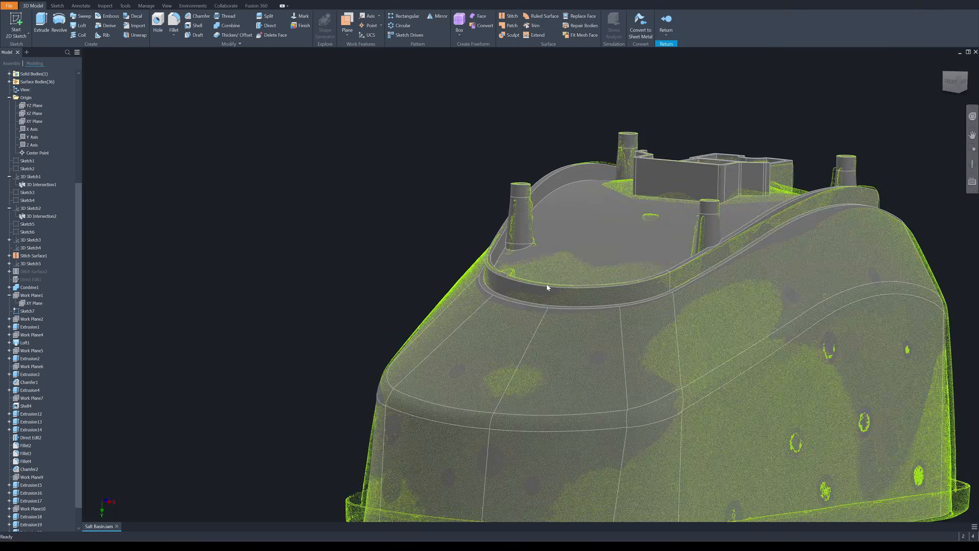
# Step: Mirror the clip outline across the recess centreline and round the tip edges of the solid clips with a 1 mm fillet
pyautogui.moveTo(547, 284)
pyautogui.keyDown('shift'); pyautogui.mouseDown(button='middle')
pyautogui.moveTo(902, 280)
pyautogui.moveTo(734, 211)
pyautogui.moveTo(407, 189)
pyautogui.mouseUp(button='middle'); pyautogui.keyUp('shift')
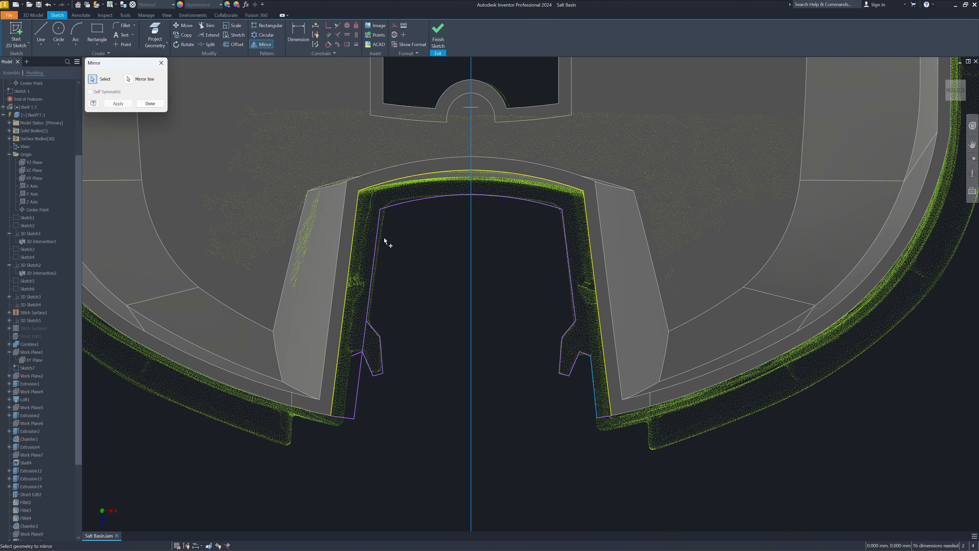
pyautogui.click(150, 104)
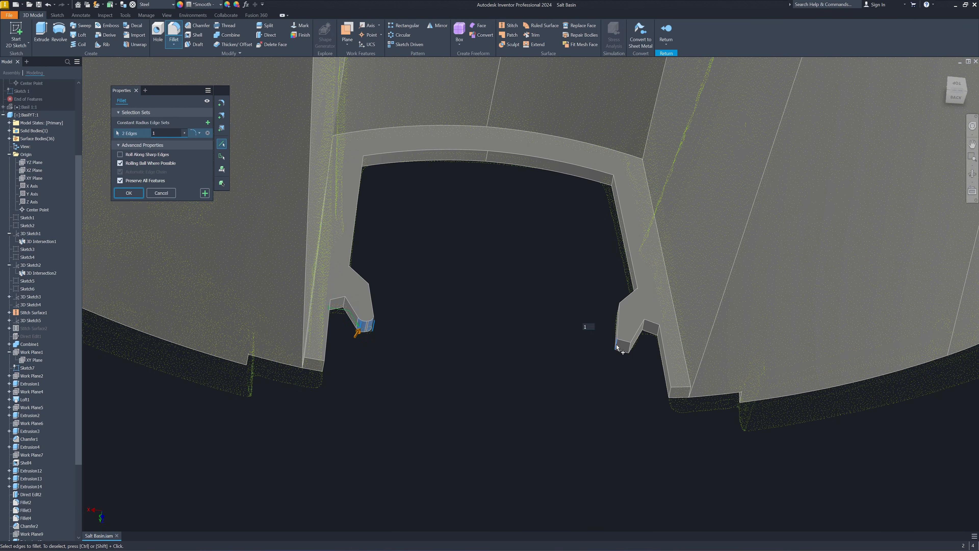
pyautogui.click(617, 346)
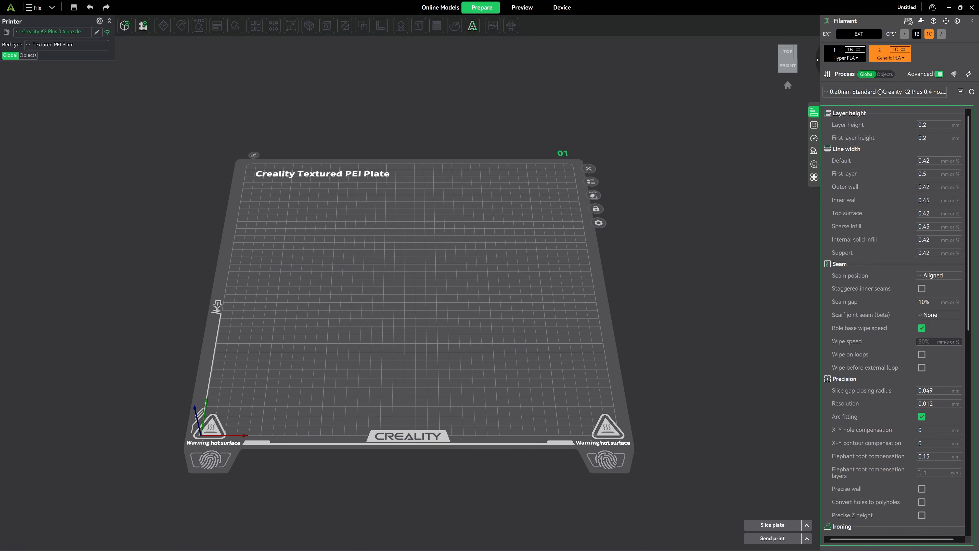
# Step: Import the STEP file Basil 1.stp into Creality Print with linear deflection 0.003 and angle deflection 0.50
pyautogui.press('super+e')
pyautogui.moveTo(819, 352); pyautogui.dragTo(486, 311)
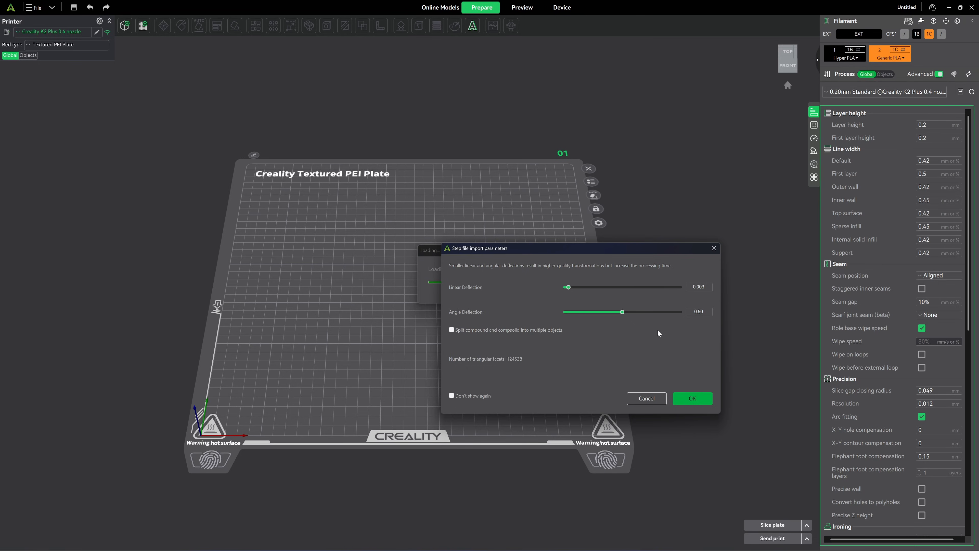
pyautogui.click(700, 399)
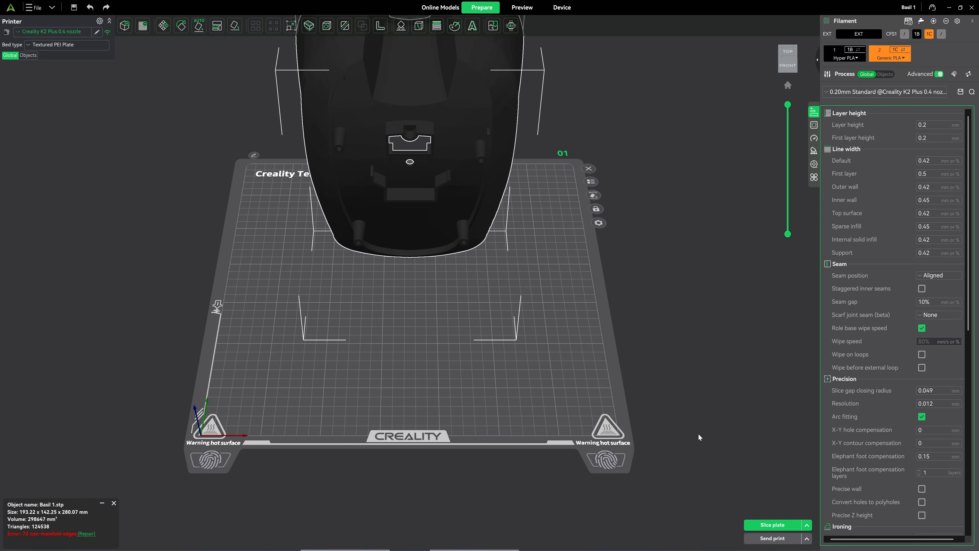
# Step: Inspect the imported basin mesh, then re-import the STEP file with linear deflection 0.001 and angle deflection 0.50
pyautogui.click(688, 327)
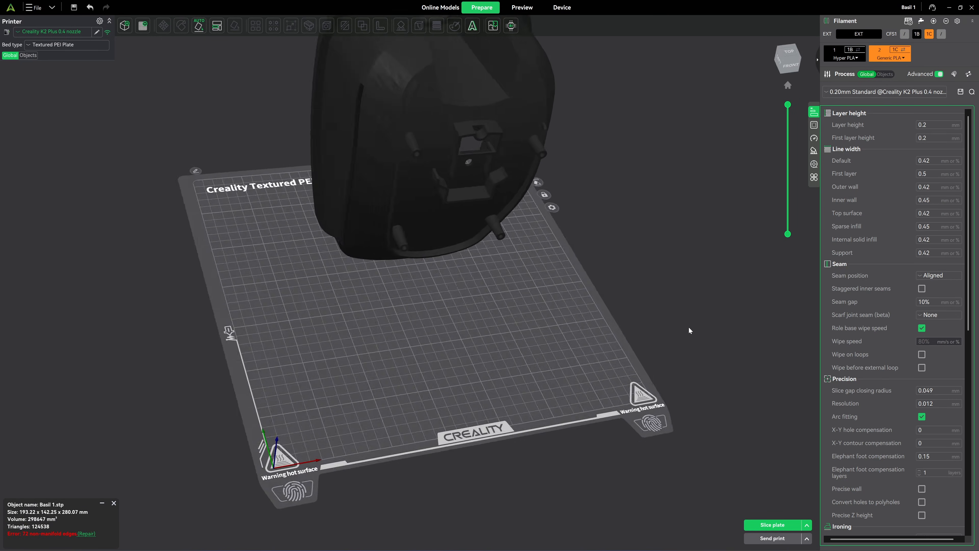
pyautogui.moveTo(689, 327); pyautogui.dragTo(437, 267)
pyautogui.click(635, 268)
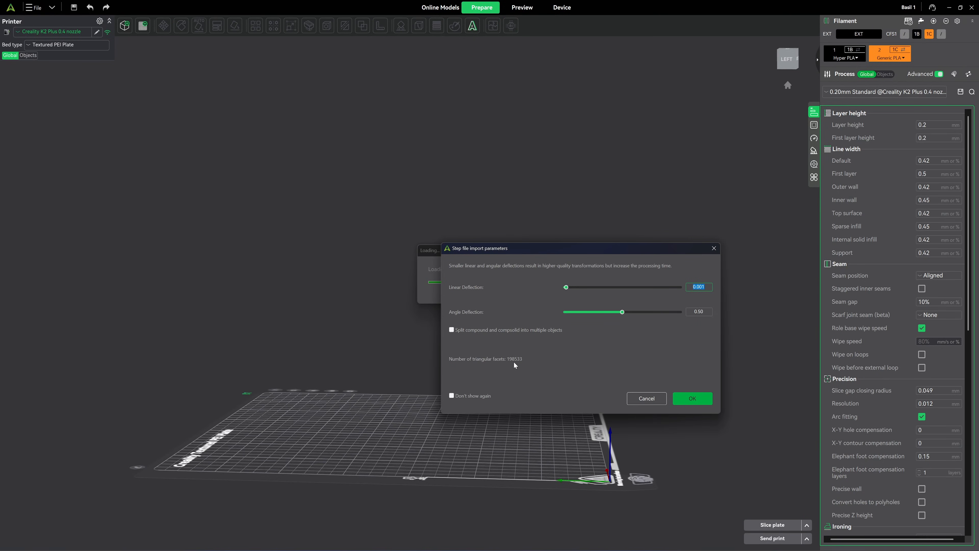
pyautogui.click(693, 398)
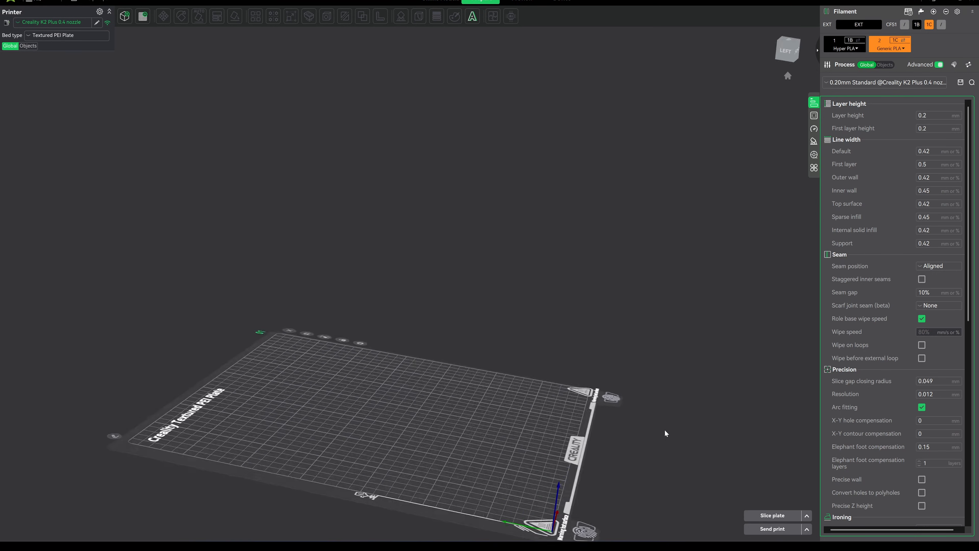
# Step: Switch to Autodesk Inventor, export the basin as Salt Basin.stl and load it onto the Creality Print plate
pyautogui.moveTo(665, 430); pyautogui.dragTo(625, 449)
pyautogui.click(540, 521)
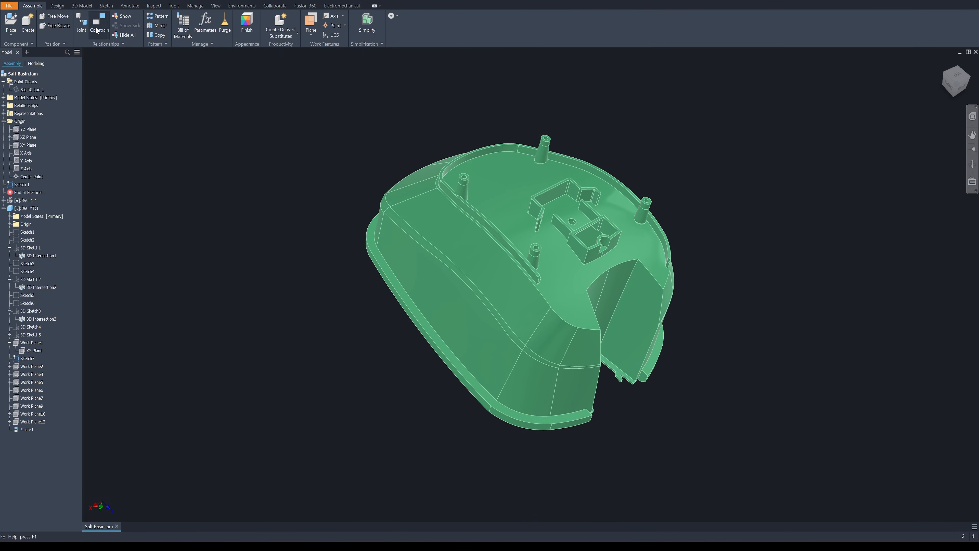
pyautogui.click(8, 6)
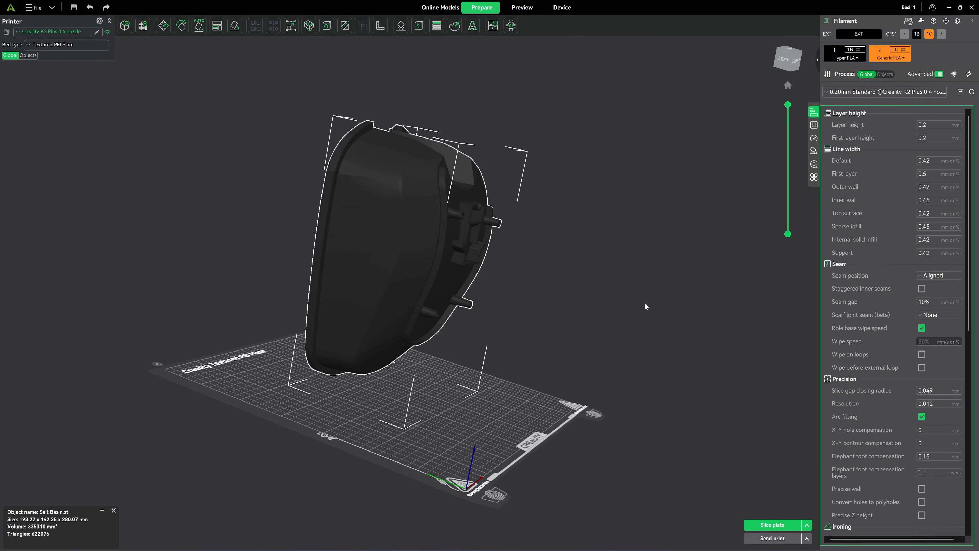
# Step: Auto-orient the Salt Basin model with the option to minimize support volume
pyautogui.moveTo(644, 302); pyautogui.dragTo(565, 277)
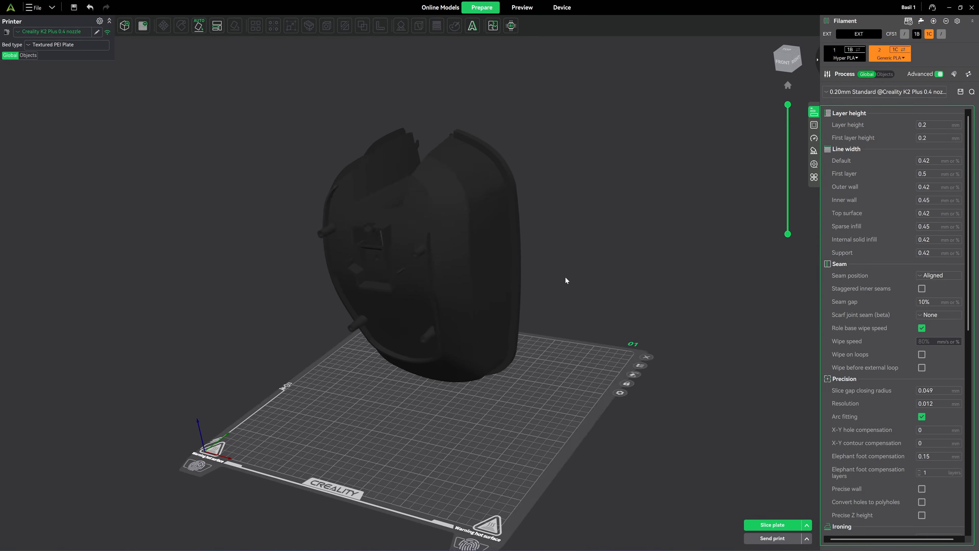
pyautogui.click(447, 266)
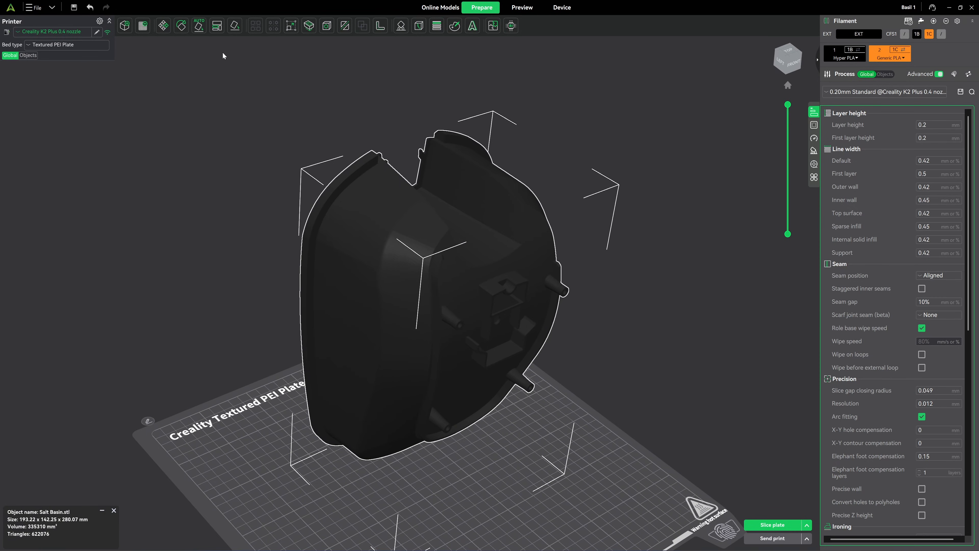
pyautogui.click(199, 26)
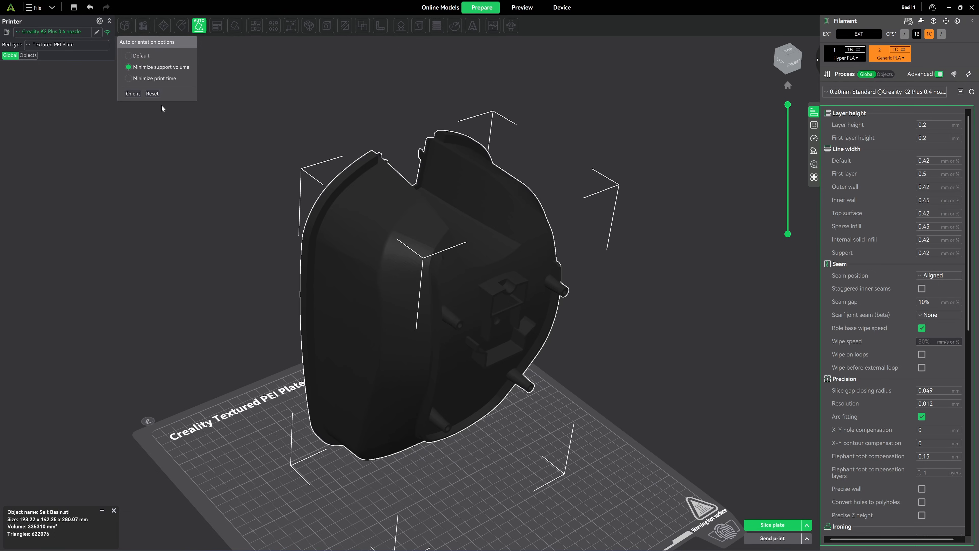
pyautogui.click(133, 94)
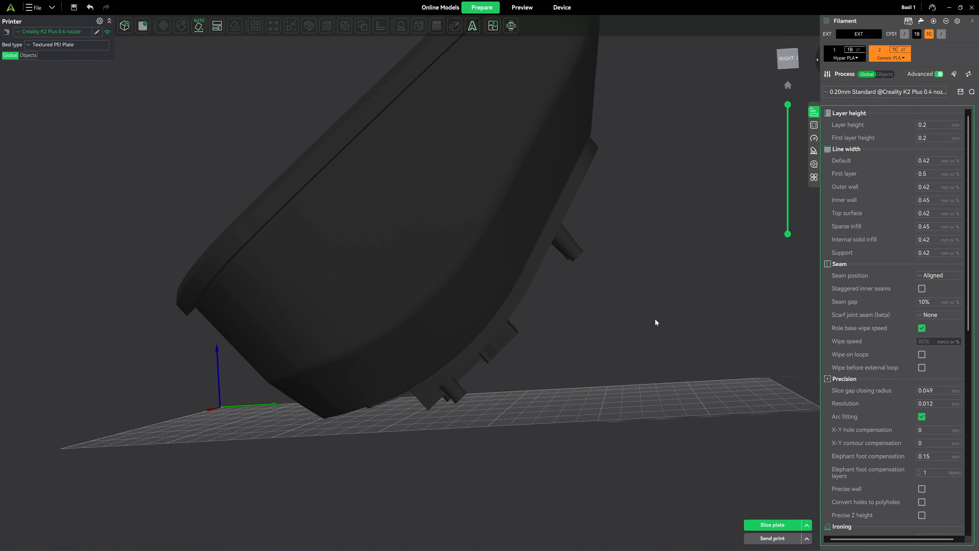
# Step: Enable Tree(auto) supports, slice the plate and step down through the layers in the preview
pyautogui.click(812, 154)
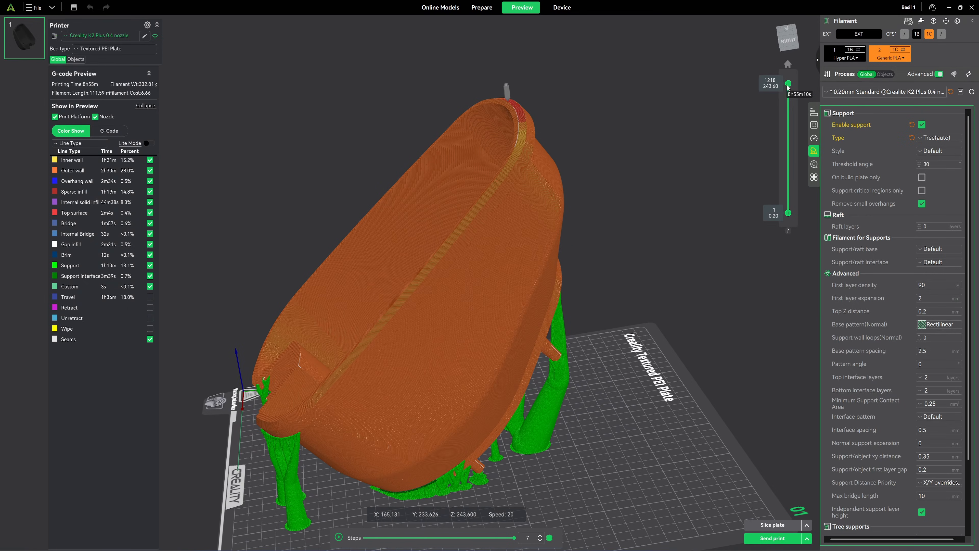
pyautogui.moveTo(788, 84); pyautogui.dragTo(785, 213)
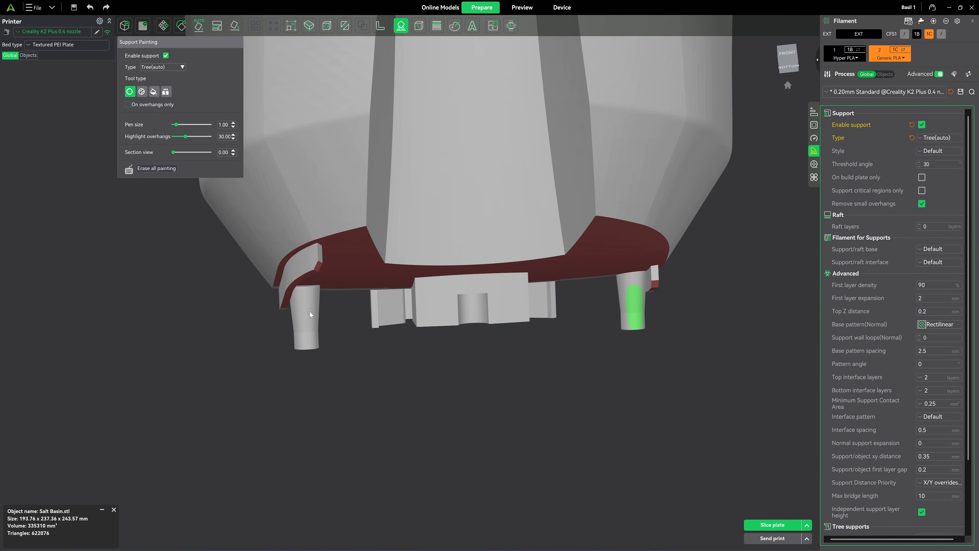
# Step: Paint support areas on the two posts near the recess, re-slice the plate and inspect the tree supports
pyautogui.moveTo(310, 312); pyautogui.dragTo(309, 349)
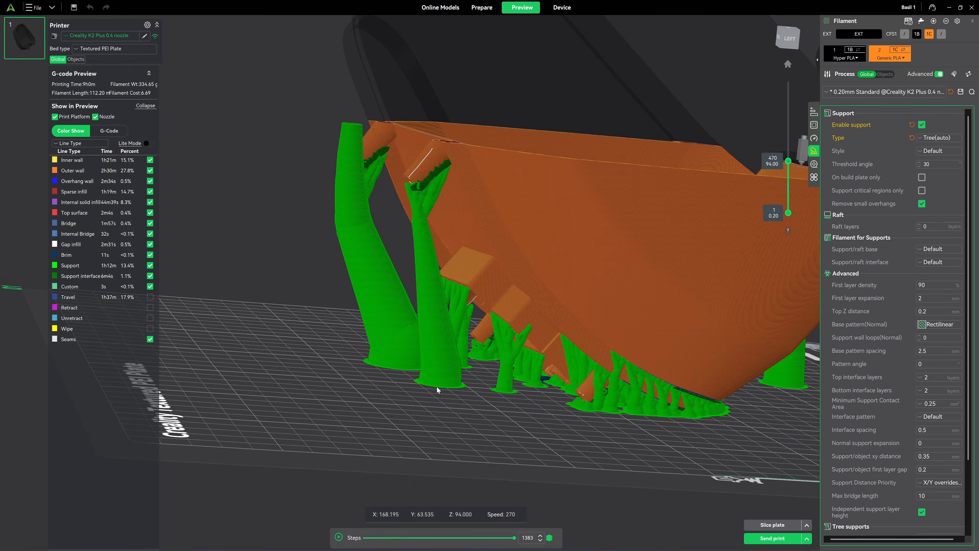
pyautogui.scroll(-3, 427, 441)
pyautogui.moveTo(427, 442); pyautogui.dragTo(437, 430)
pyautogui.scroll(4, 373, 213)
pyautogui.moveTo(374, 214); pyautogui.dragTo(388, 192)
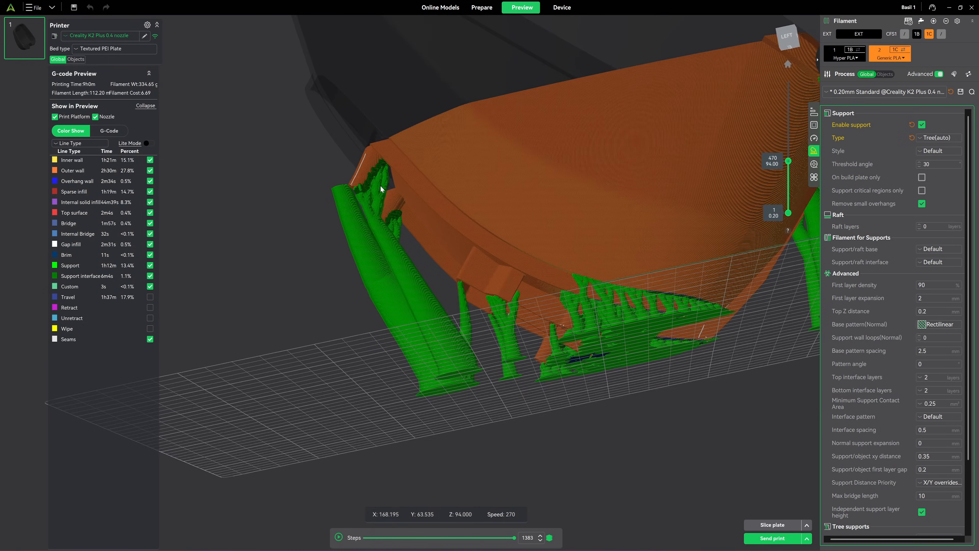
# Step: Examine the basin's walls and tree supports by moving the preview up to the top layer and back down to about layer 400
pyautogui.moveTo(775, 160); pyautogui.dragTo(789, 132)
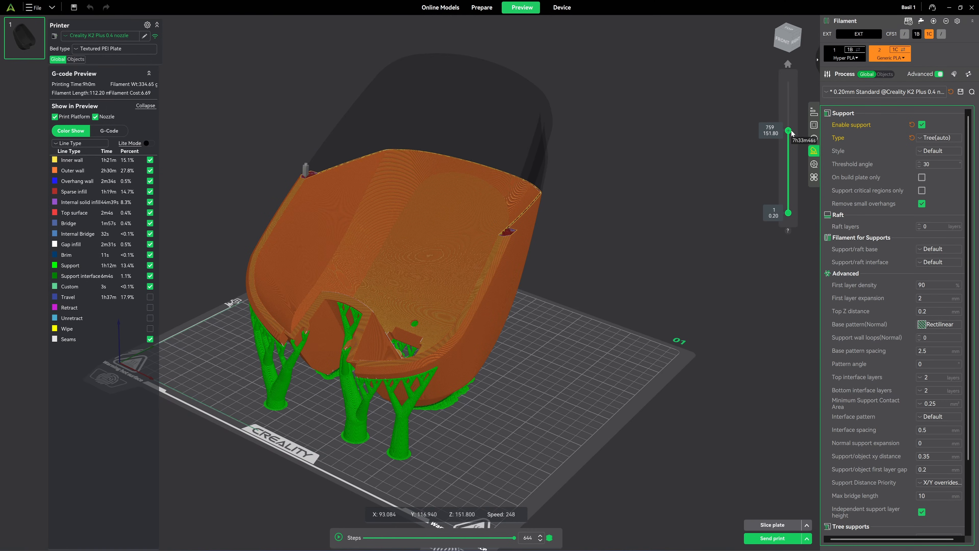
pyautogui.moveTo(792, 133); pyautogui.dragTo(794, 127)
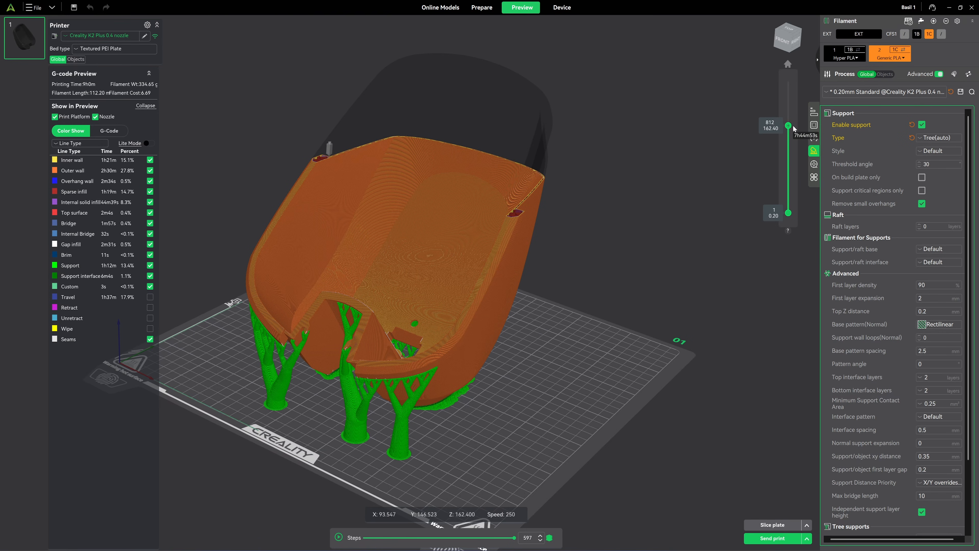
pyautogui.moveTo(800, 94); pyautogui.dragTo(798, 78)
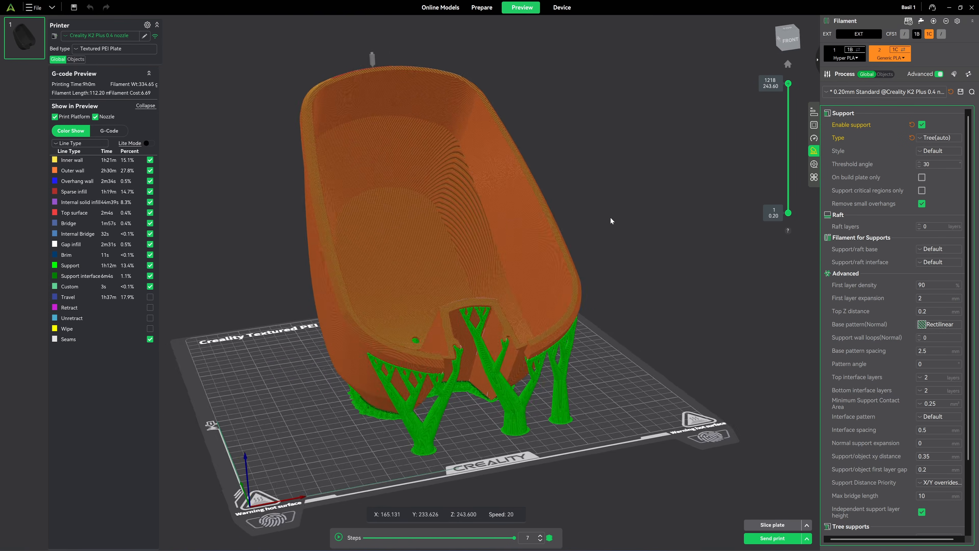
pyautogui.moveTo(788, 84); pyautogui.dragTo(778, 171)
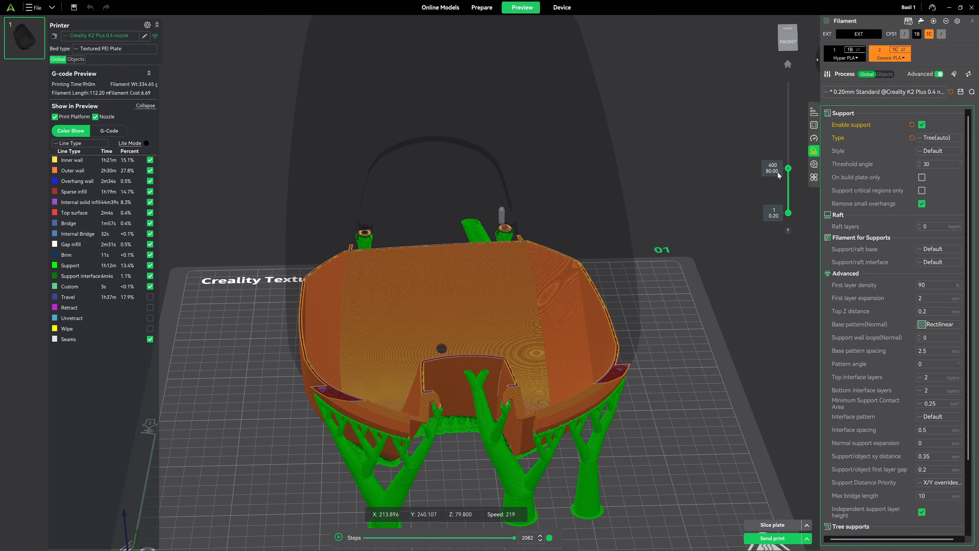
pyautogui.scroll(6, 777, 171)
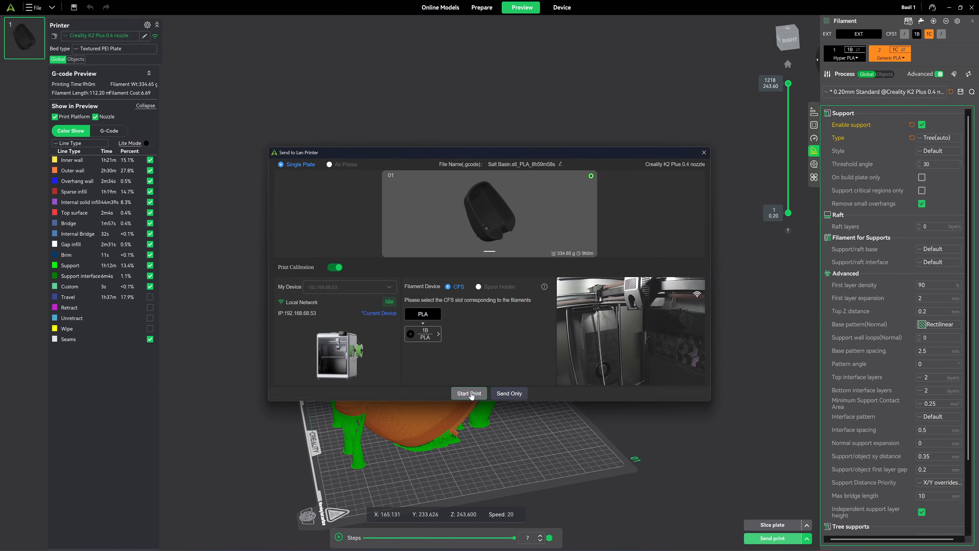
# Step: Send the sliced Salt Basin plate to the LAN printer and start the print with PLA from CFS slot 1B
pyautogui.click(469, 393)
pyautogui.click(556, 305)
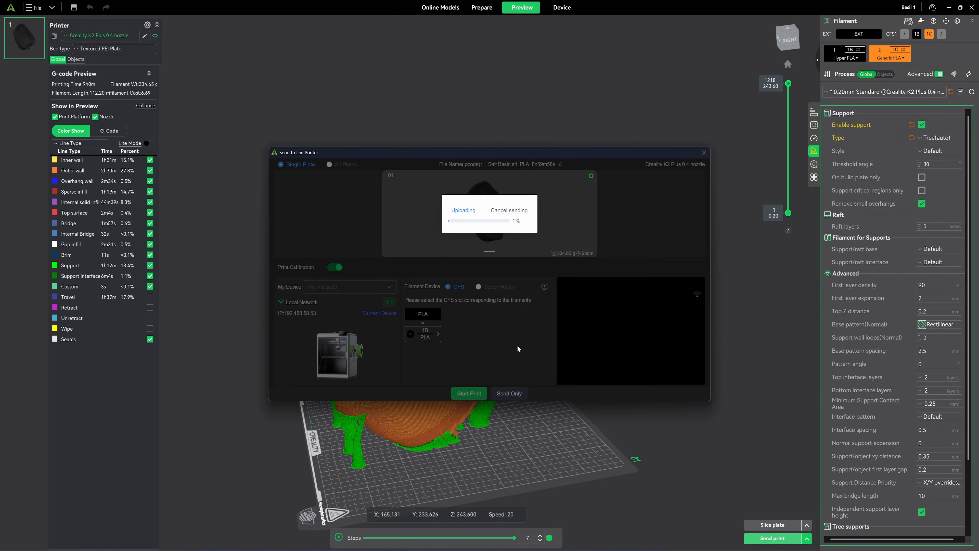